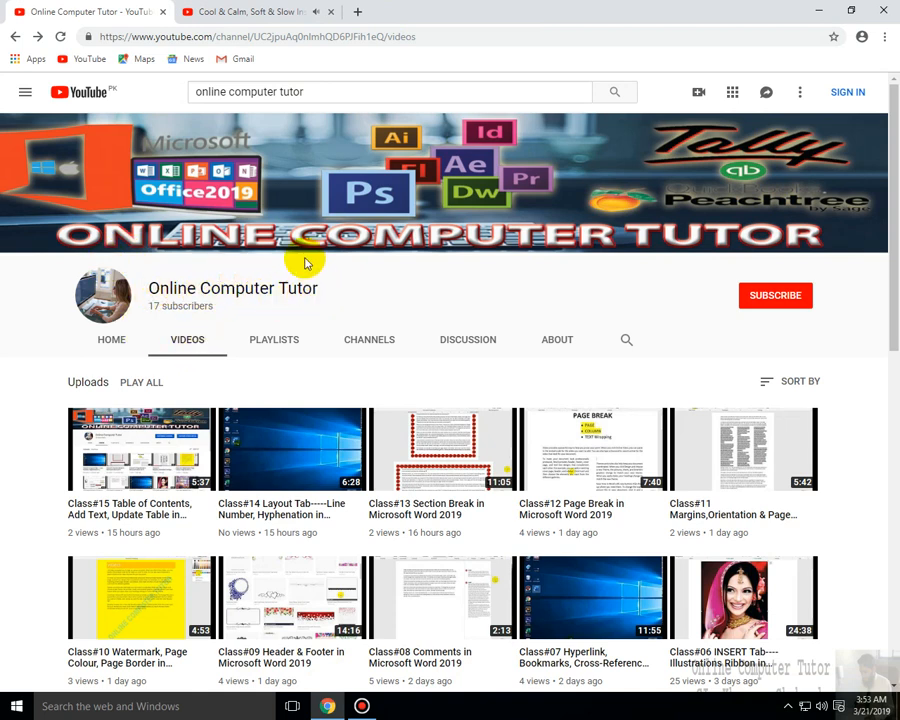
# Step: Close the extra browser tab, switch from the browser to Word and create a blank document
pyautogui.click(333, 12)
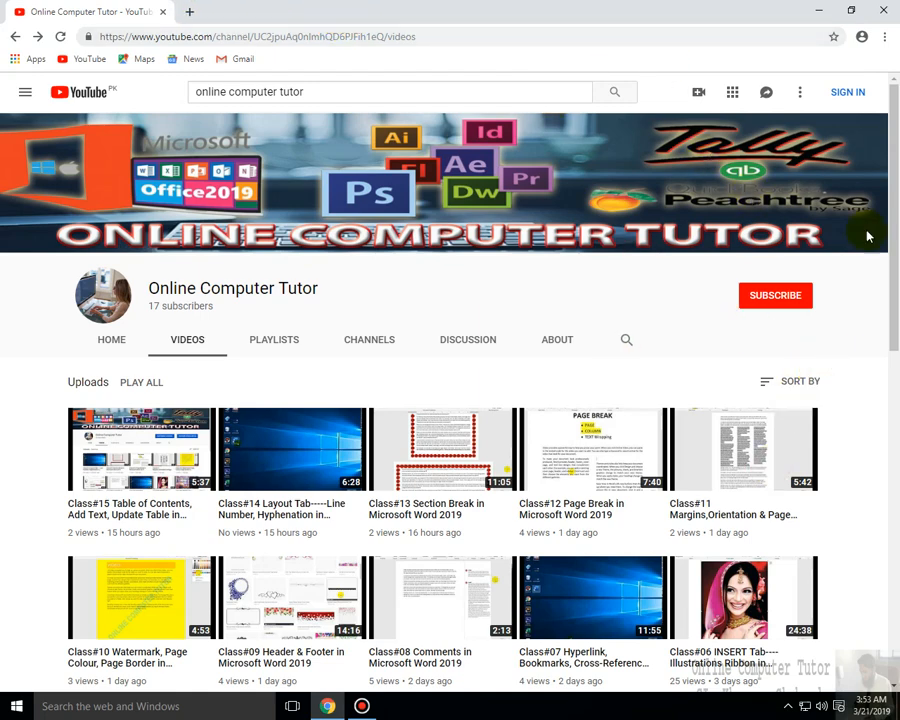
pyautogui.click(819, 11)
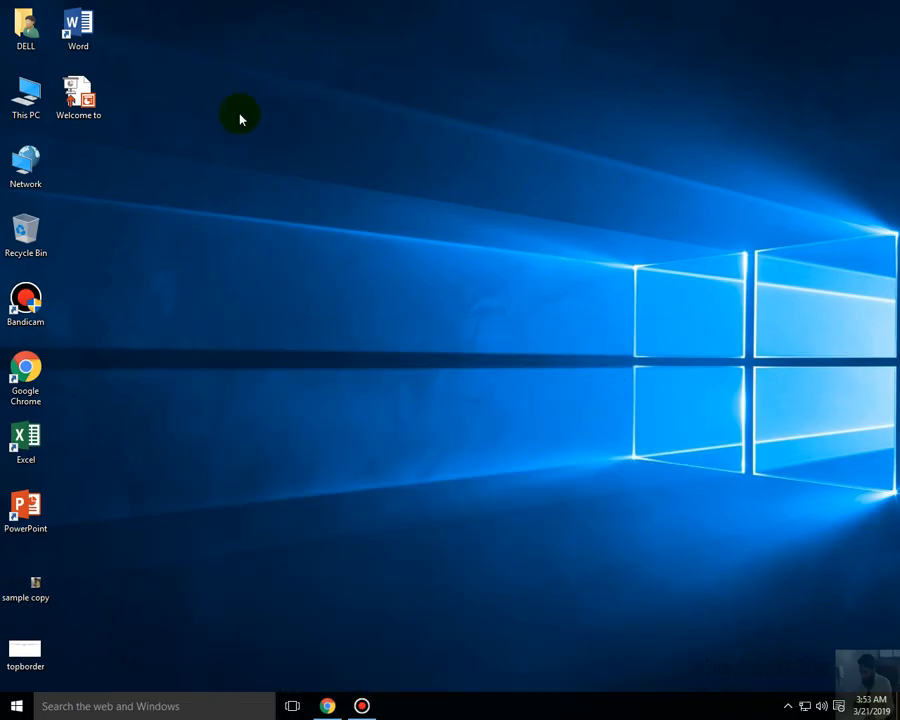
pyautogui.doubleClick(85, 30)
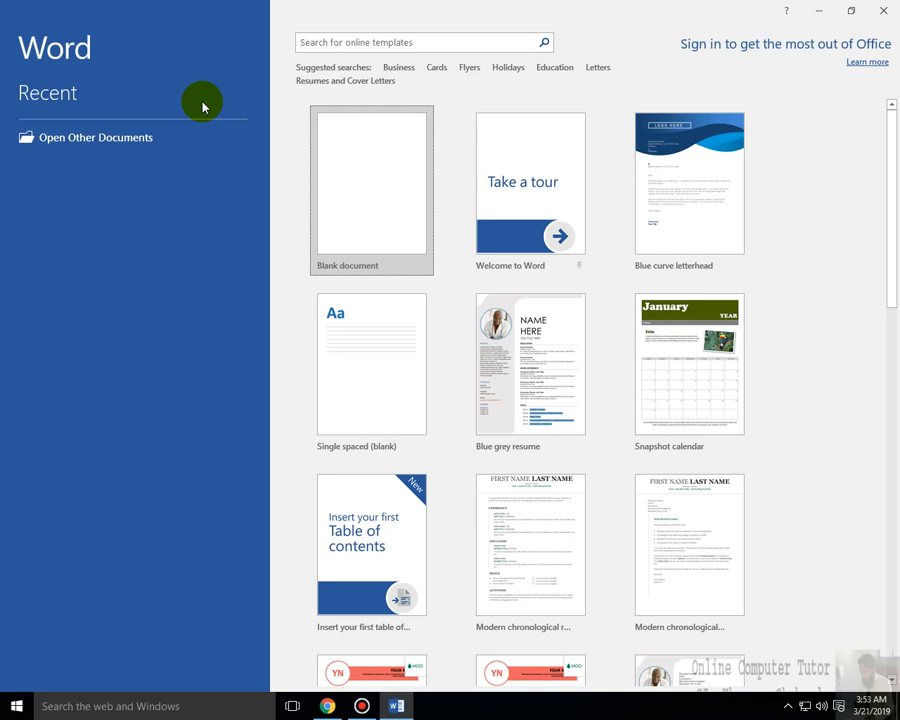
pyautogui.click(370, 192)
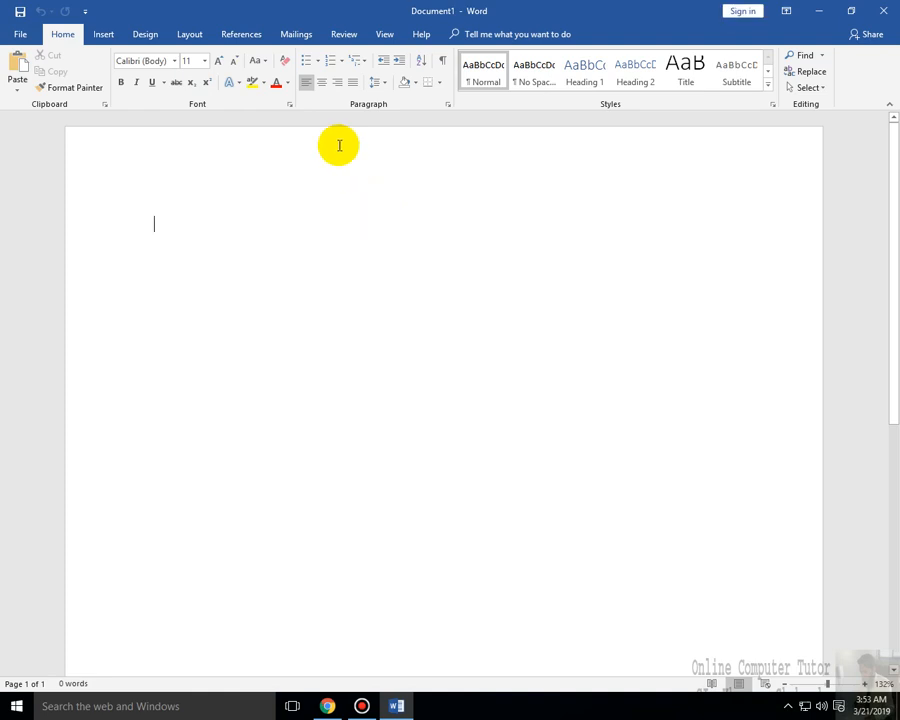
# Step: Fill the blank document with sample paragraphs using =rand(25)
pyautogui.click(247, 36)
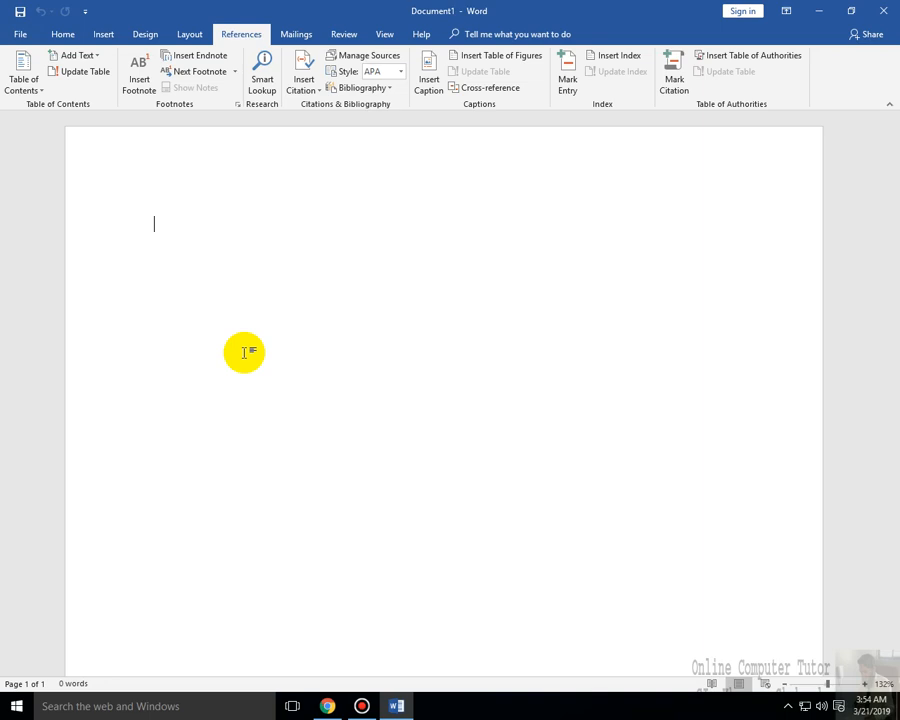
pyautogui.write('=rand')
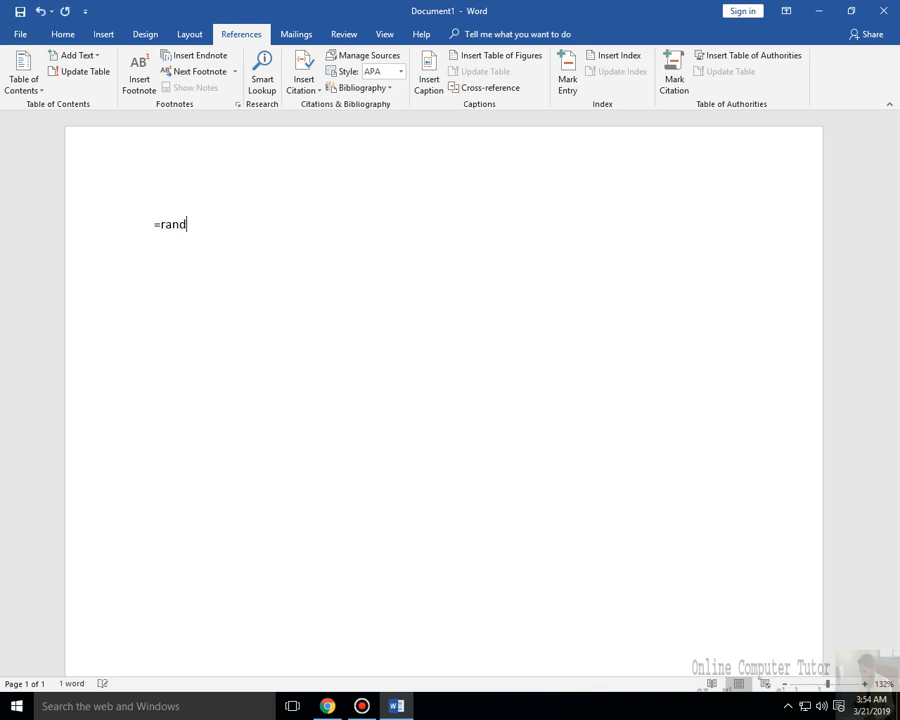
pyautogui.write('(25)')
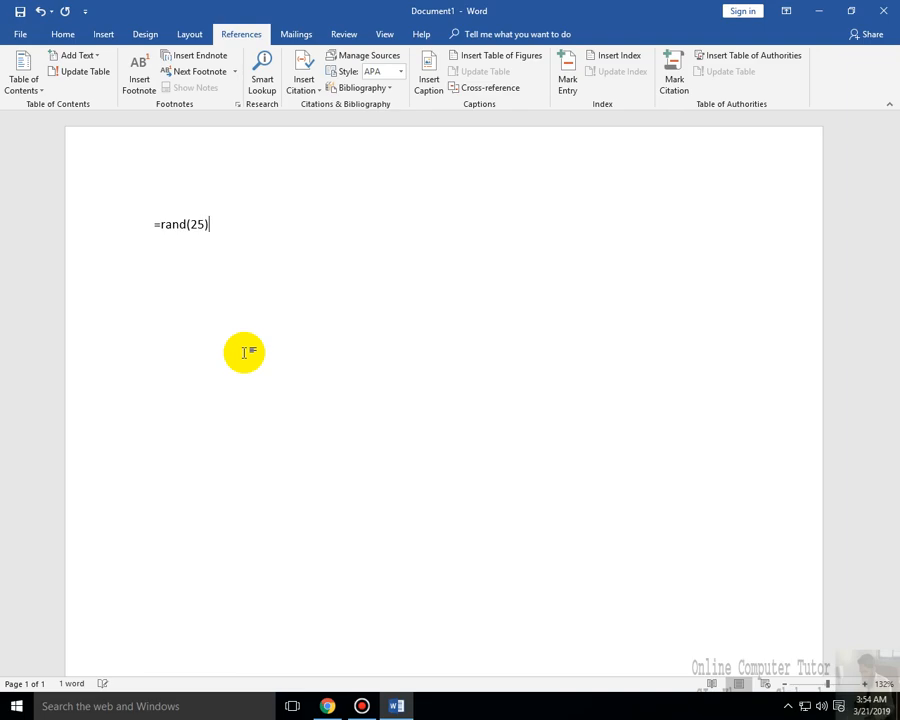
pyautogui.press('Return')
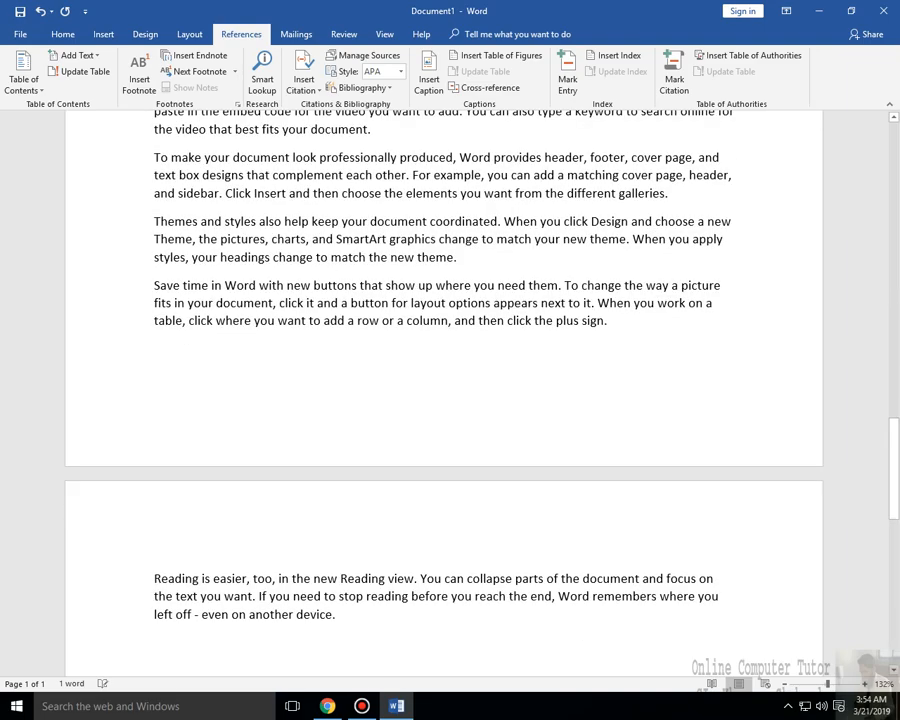
pyautogui.scroll(15, 450, 444)
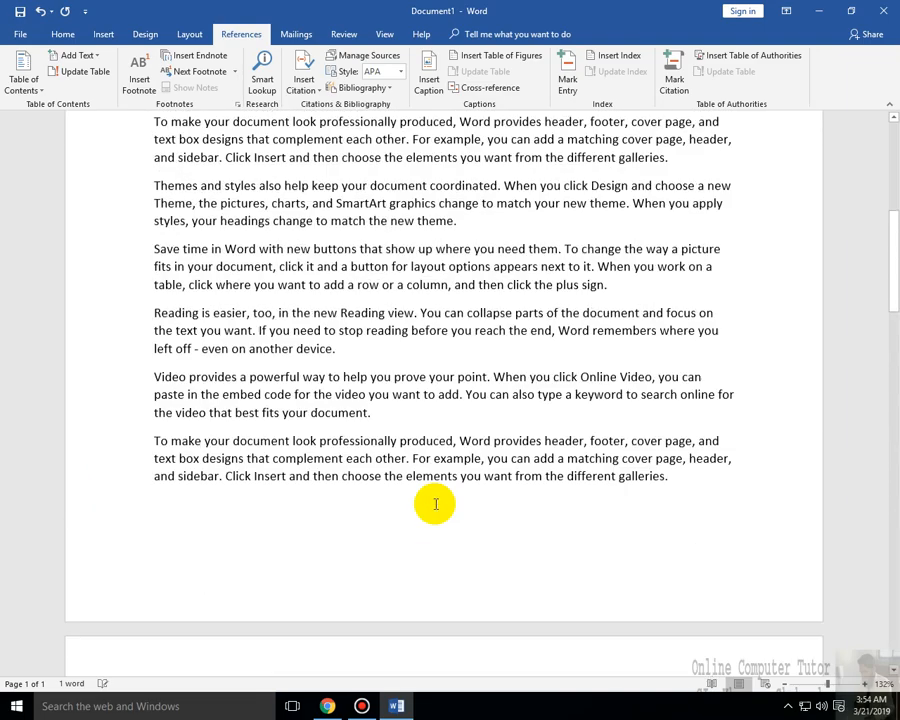
pyautogui.scroll(2, 436, 504)
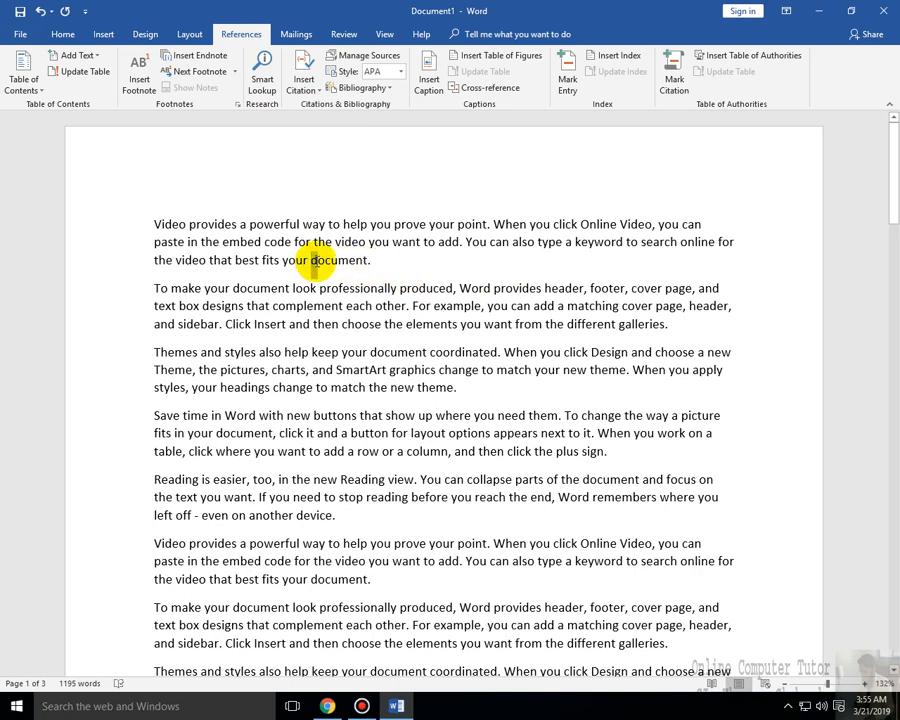
# Step: Insert a footnote right after the word "document" at the end of the first paragraph
pyautogui.moveTo(313, 260); pyautogui.dragTo(360, 258)
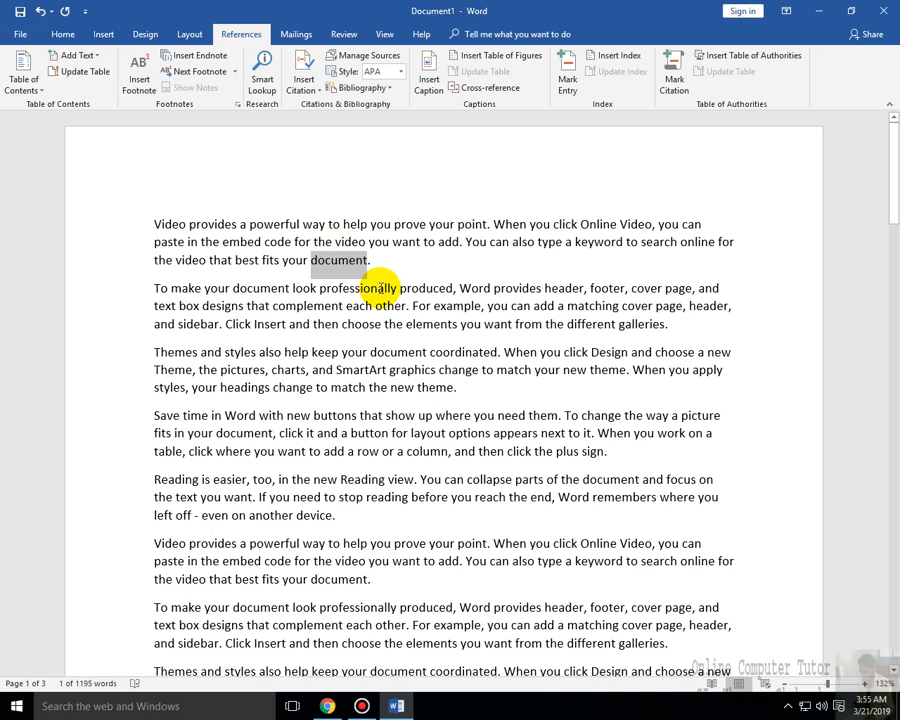
pyautogui.click(316, 261)
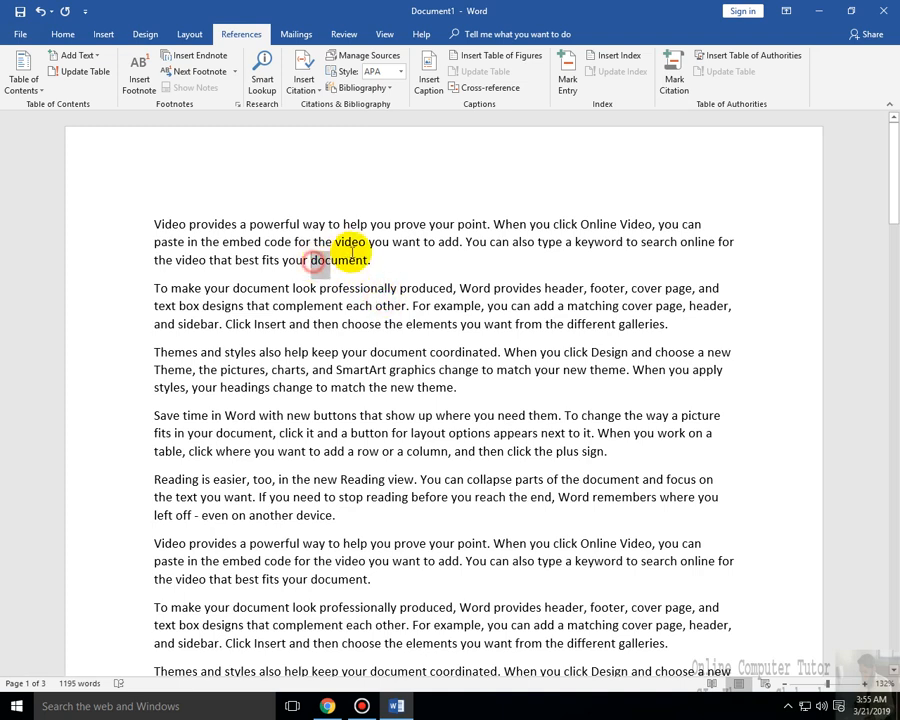
pyautogui.click(368, 259)
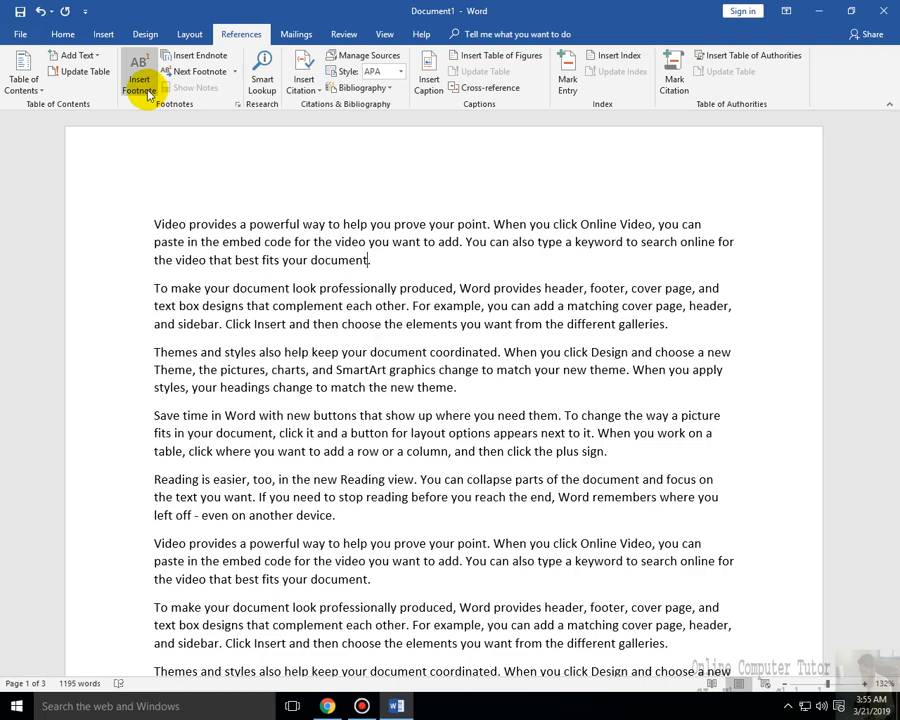
pyautogui.click(143, 88)
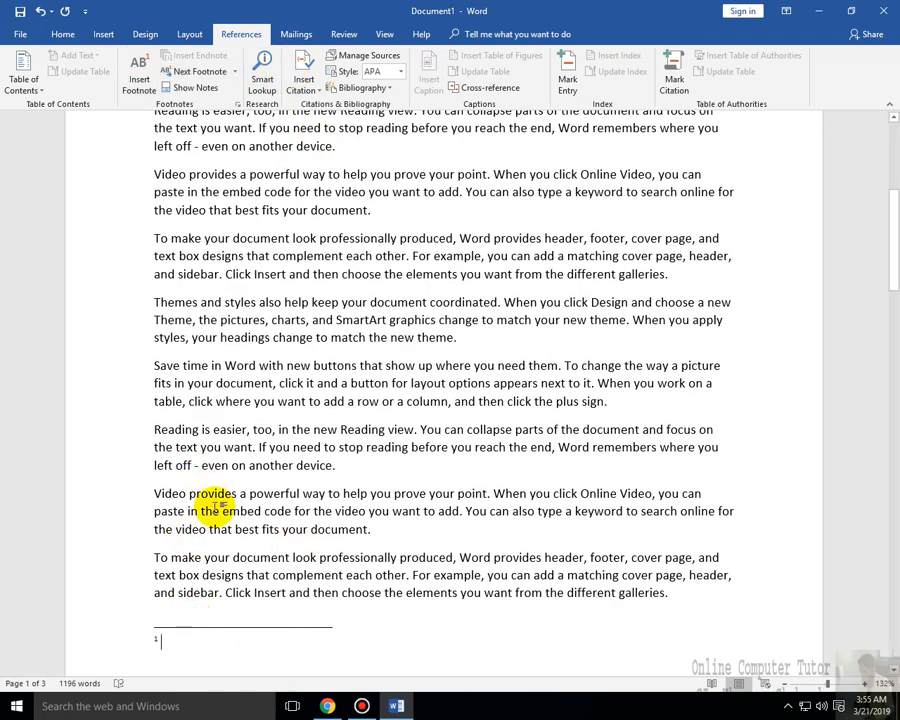
# Step: Compare the footnote mark with its note at the foot of page 1 and enter "Word & Excel Documents." as the note text
pyautogui.scroll(-3, 170, 510)
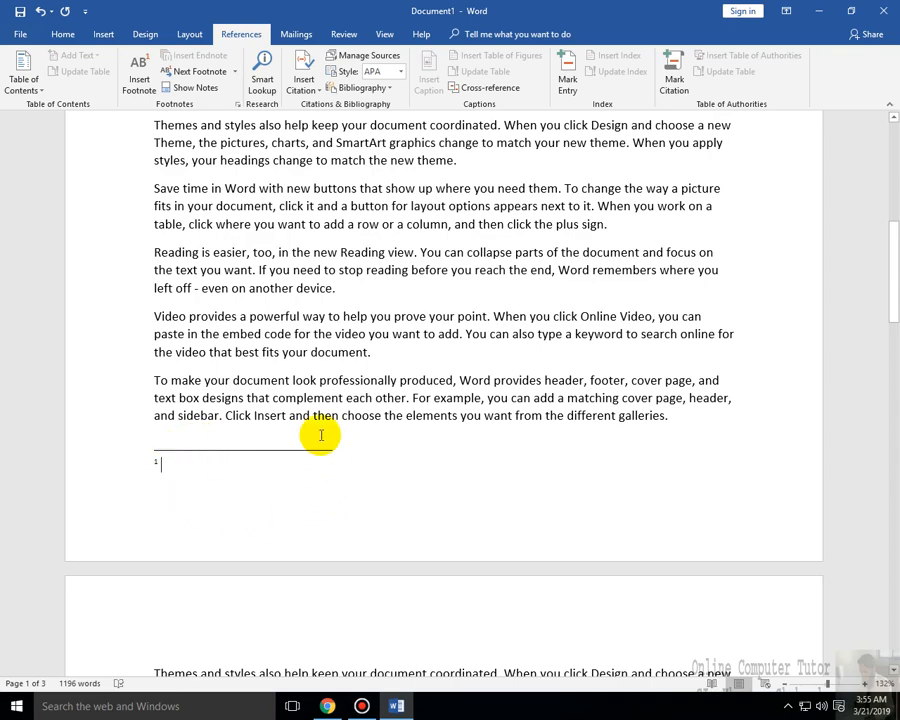
pyautogui.scroll(9, 597, 551)
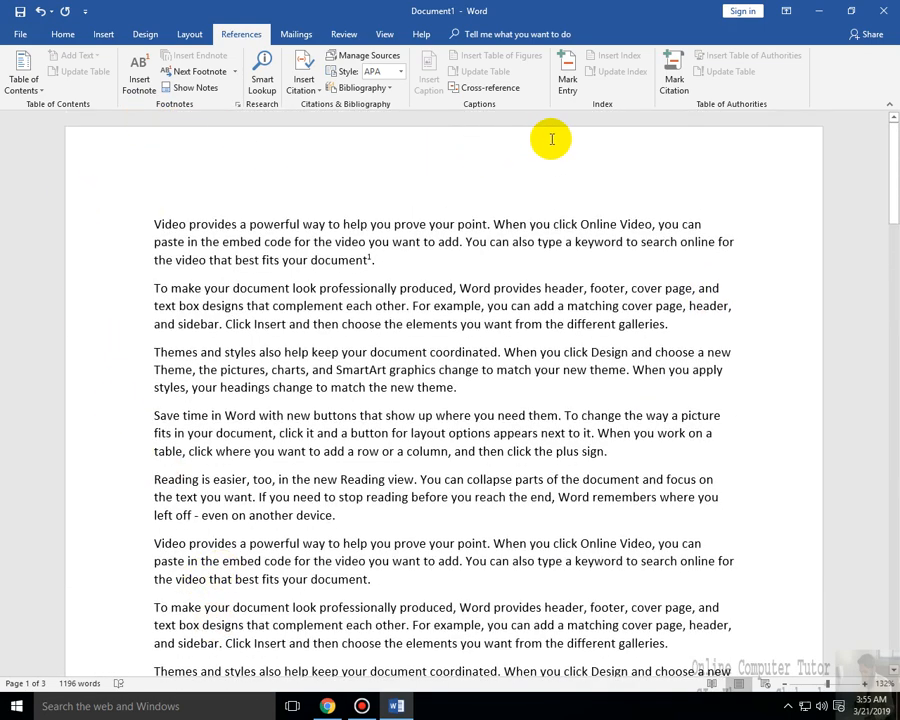
pyautogui.scroll(-6, 320, 600)
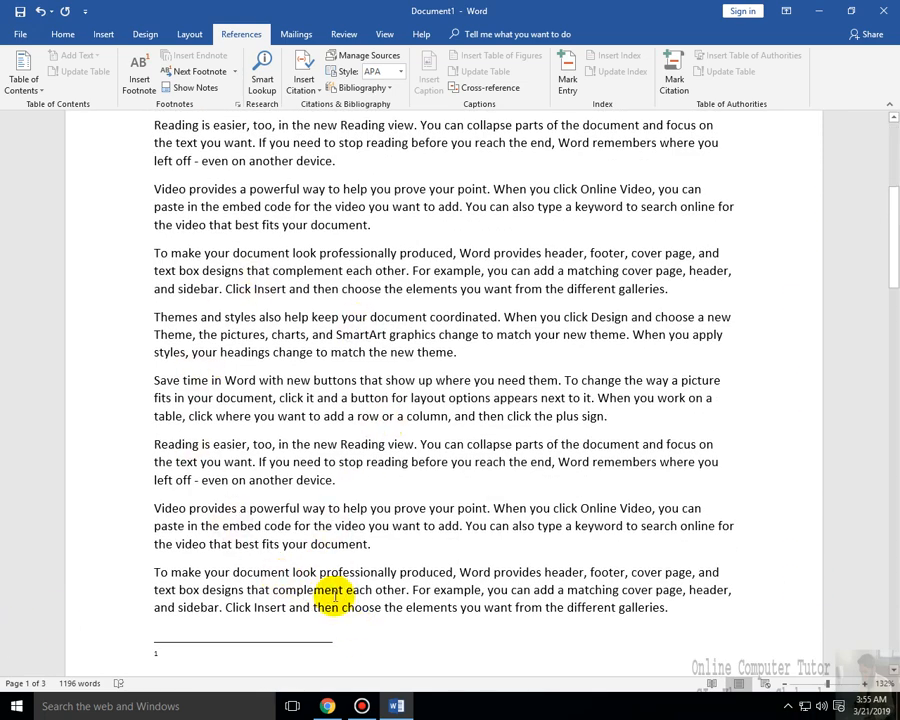
pyautogui.scroll(-3, 266, 486)
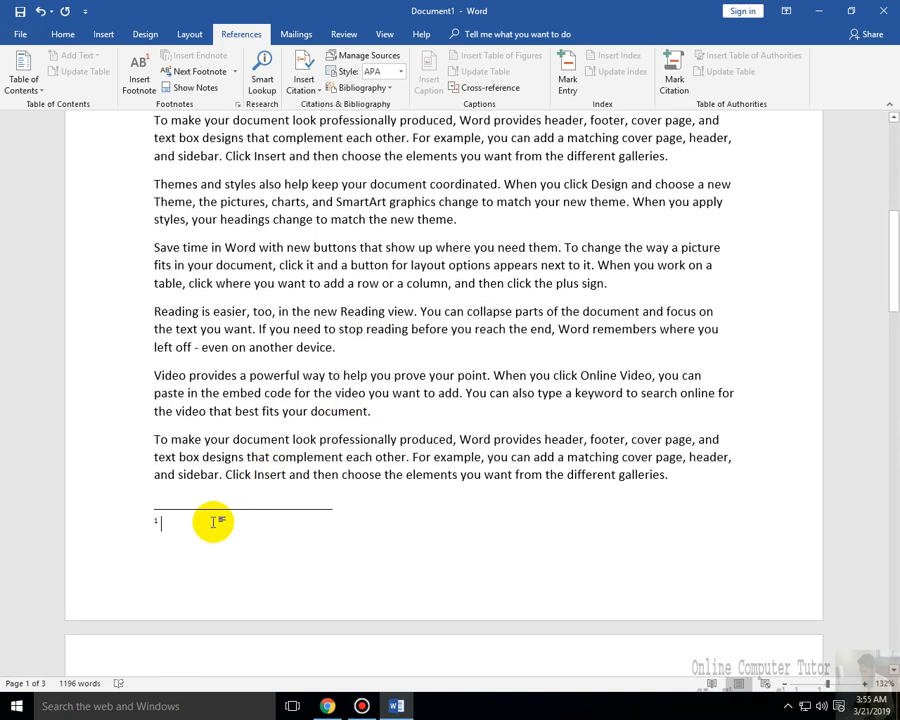
pyautogui.scroll(9, 351, 606)
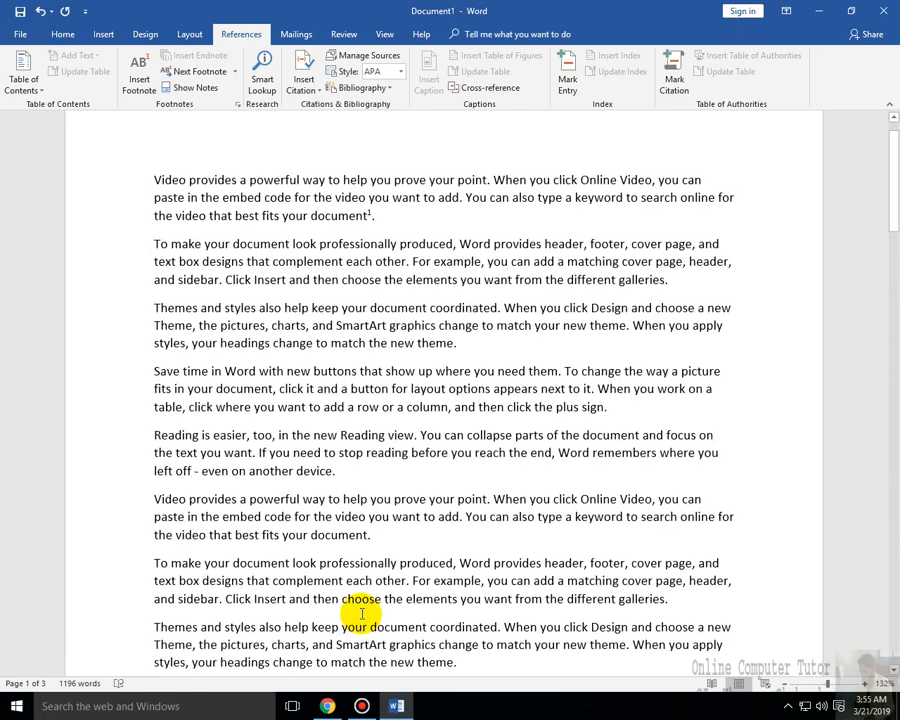
pyautogui.scroll(-9, 436, 333)
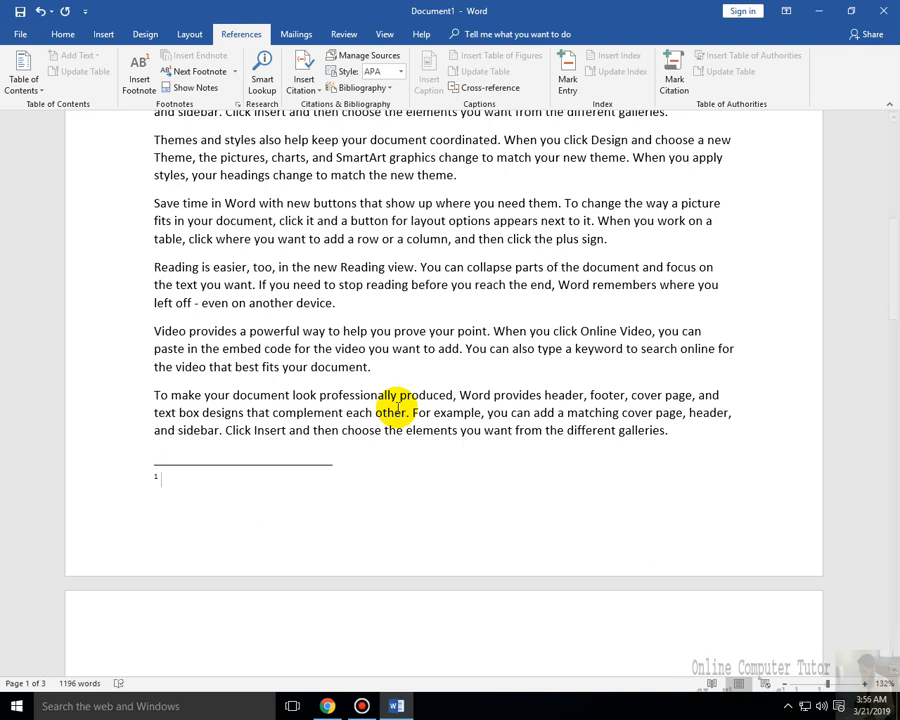
pyautogui.write('Owrd')
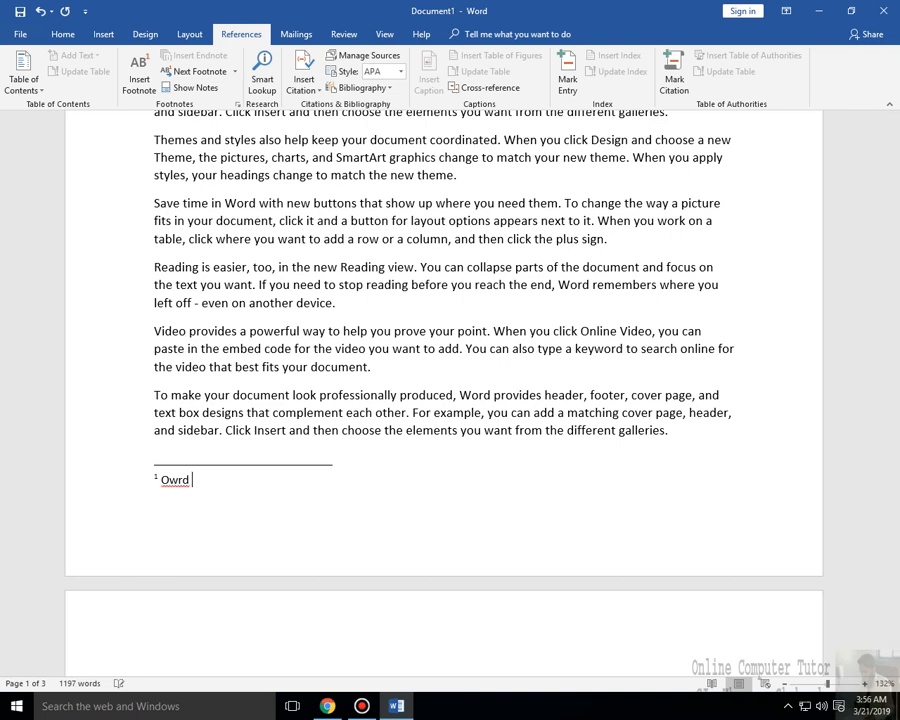
pyautogui.press('BackSpace')
pyautogui.press('BackSpace')
pyautogui.press('BackSpace')
pyautogui.press('BackSpace')
pyautogui.write('Word & E')
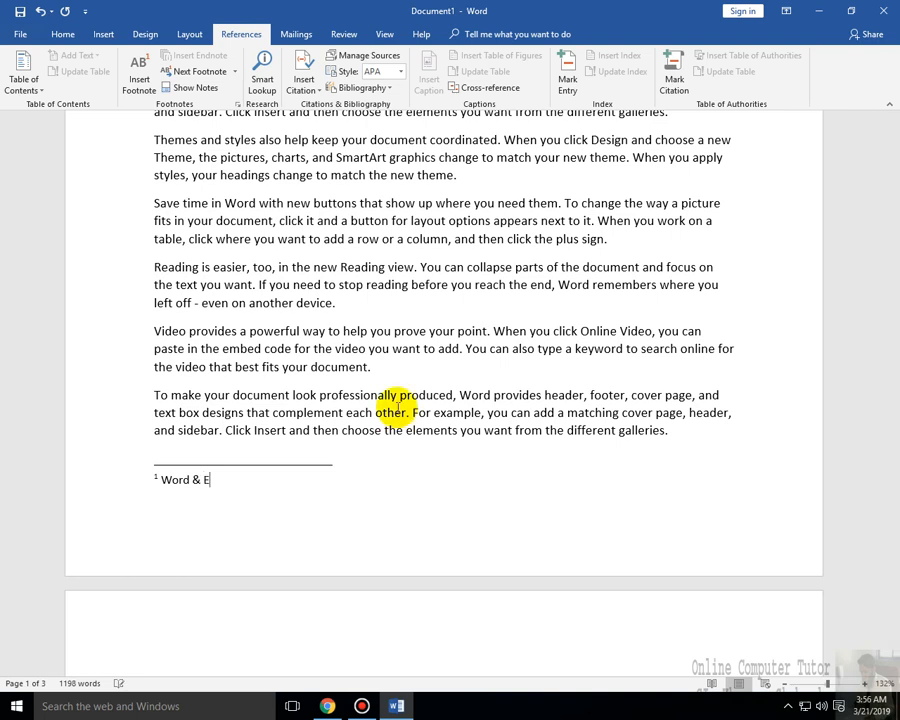
pyautogui.write('xcel Doc')
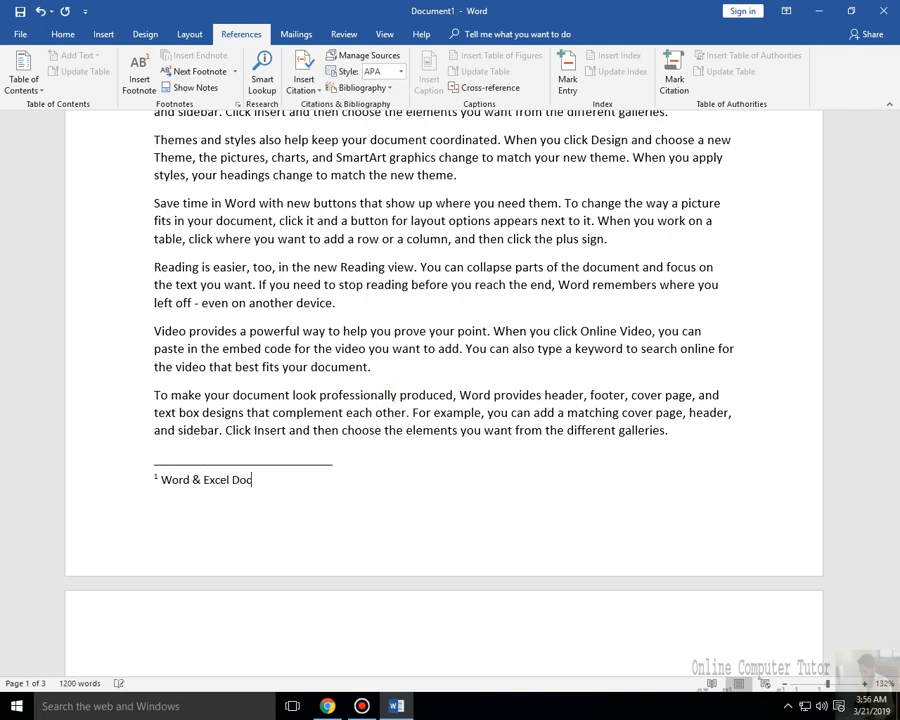
pyautogui.write('uments.')
# Step: Add a footnote after "cover page" in the second "To make your document" paragraph, reading "Different desgins available in ms word cover page"
pyautogui.scroll(4, 320, 554)
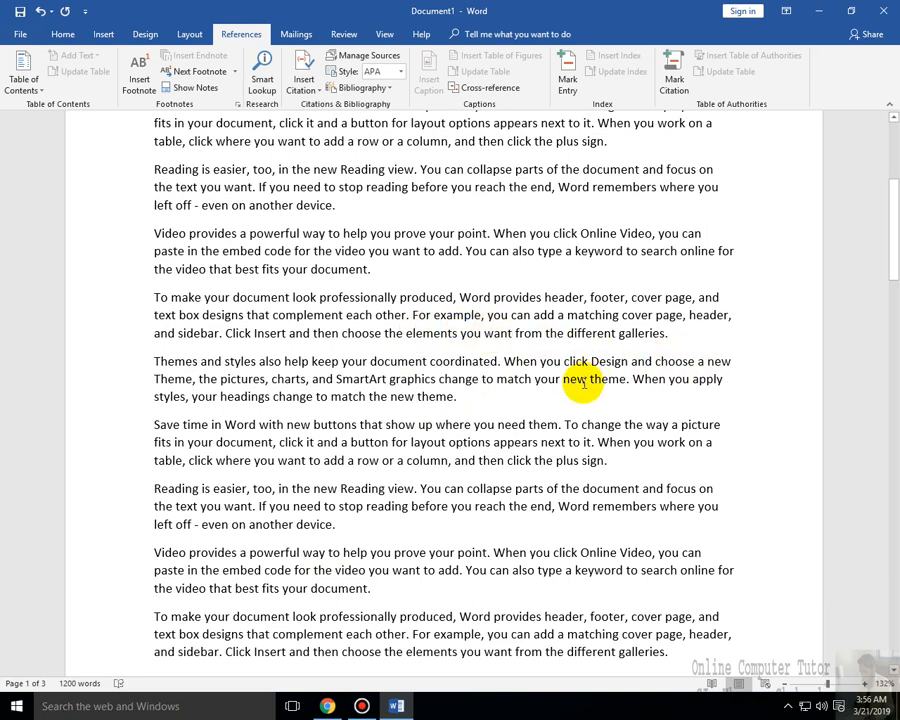
pyautogui.click(692, 297)
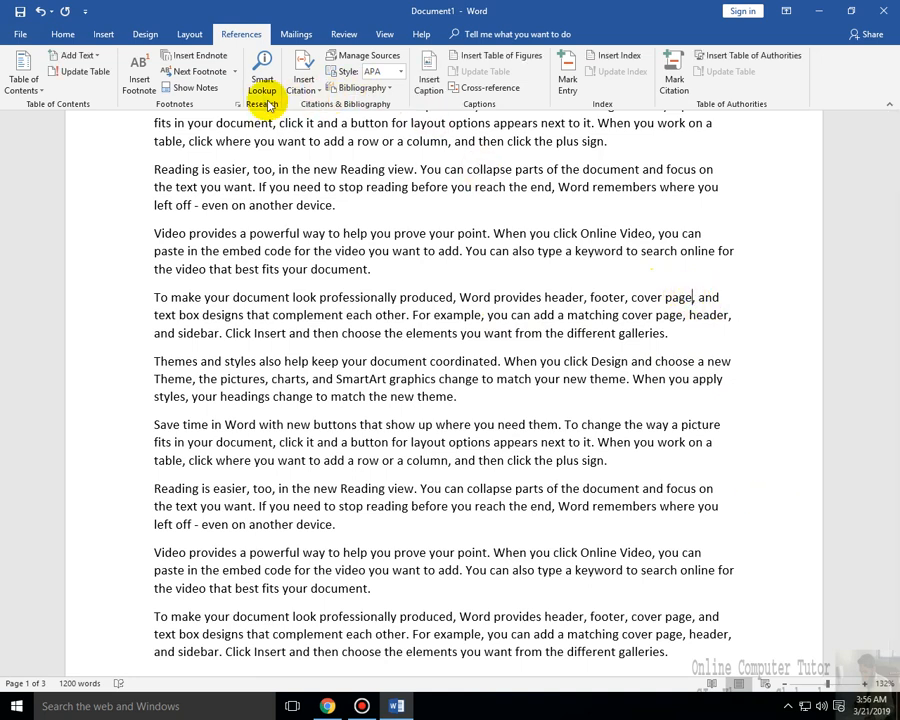
pyautogui.click(133, 80)
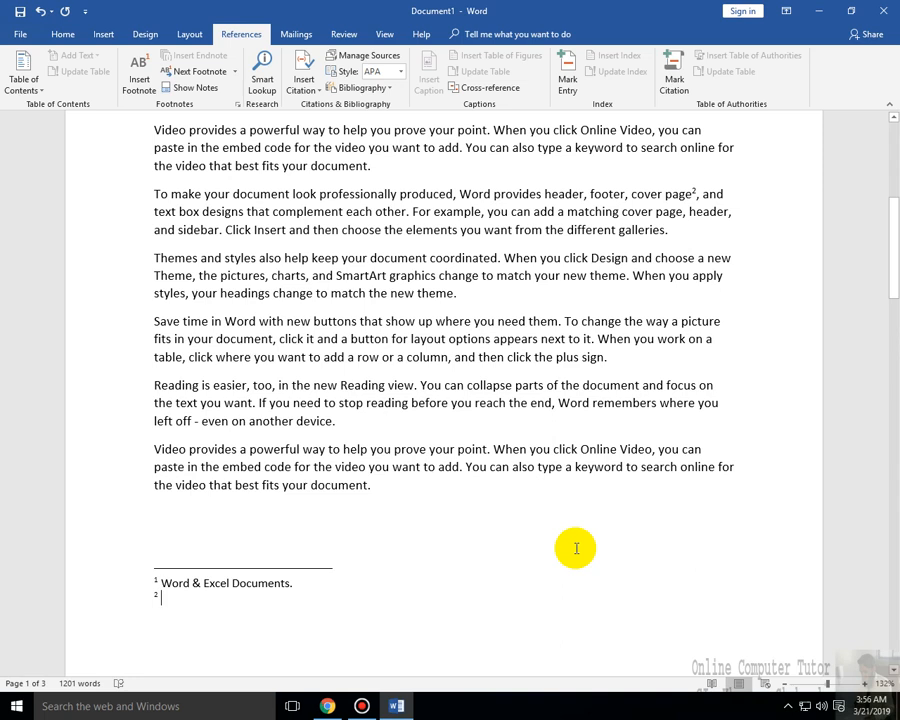
pyautogui.write('Di')
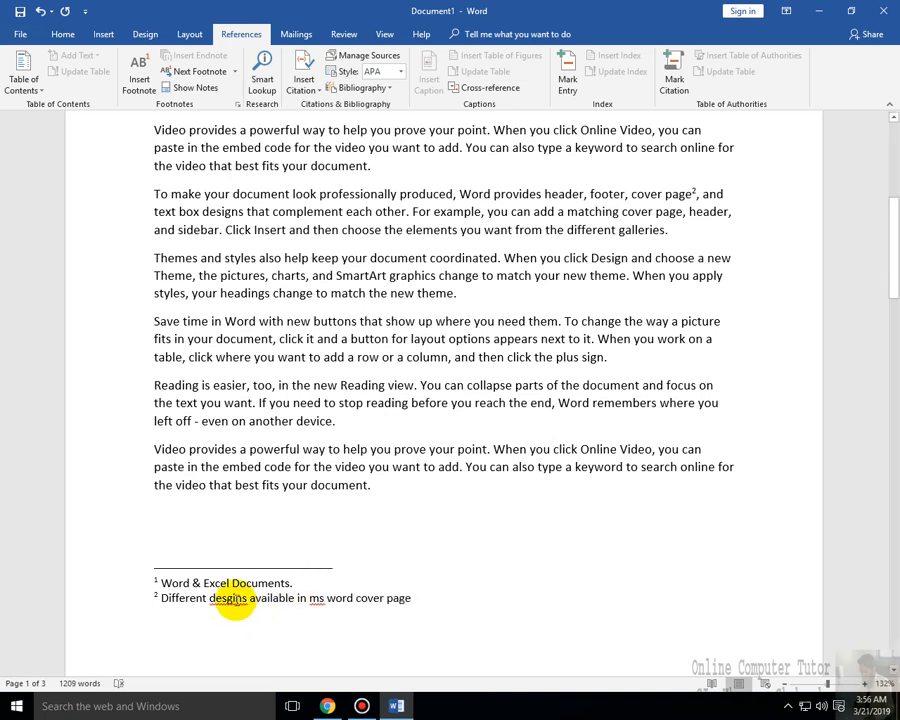
# Step: Correct "desgins" to "designs" in the second footnote and change "ms" to "Ms"
pyautogui.rightClick(229, 597)
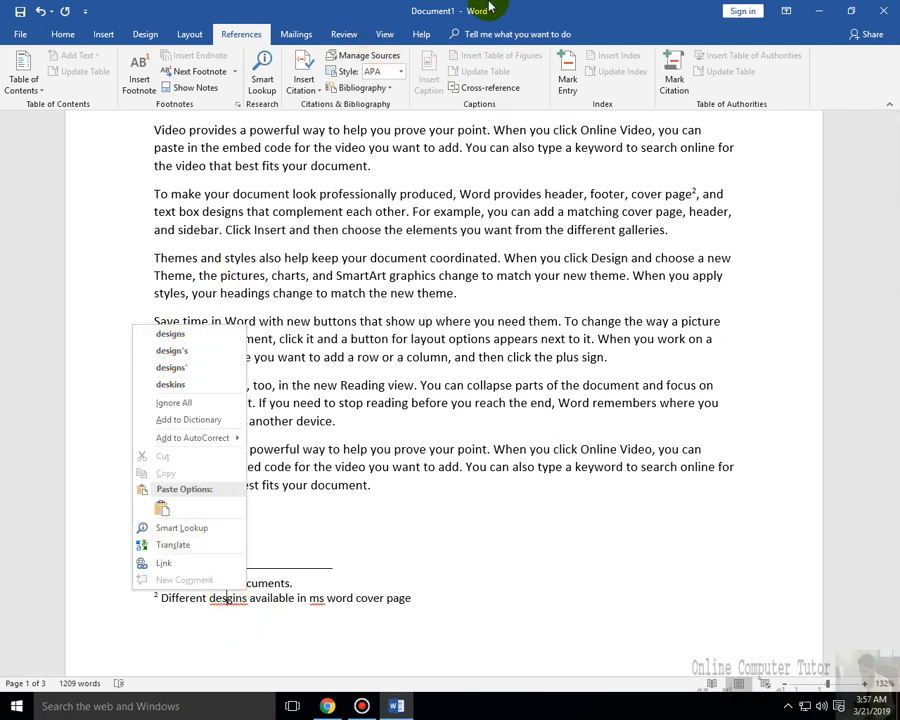
pyautogui.click(447, 8)
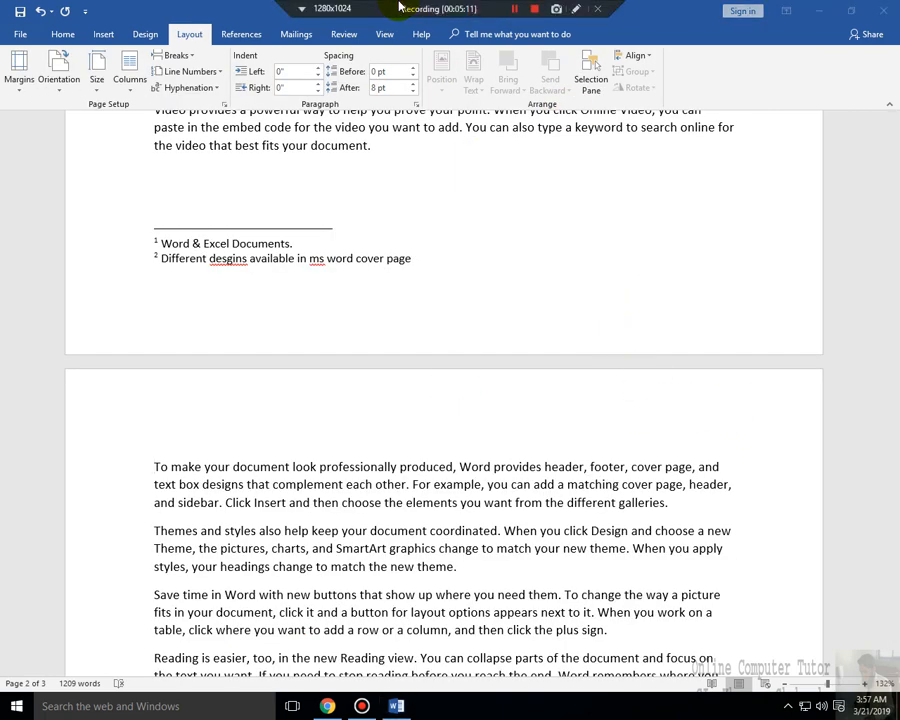
pyautogui.rightClick(228, 260)
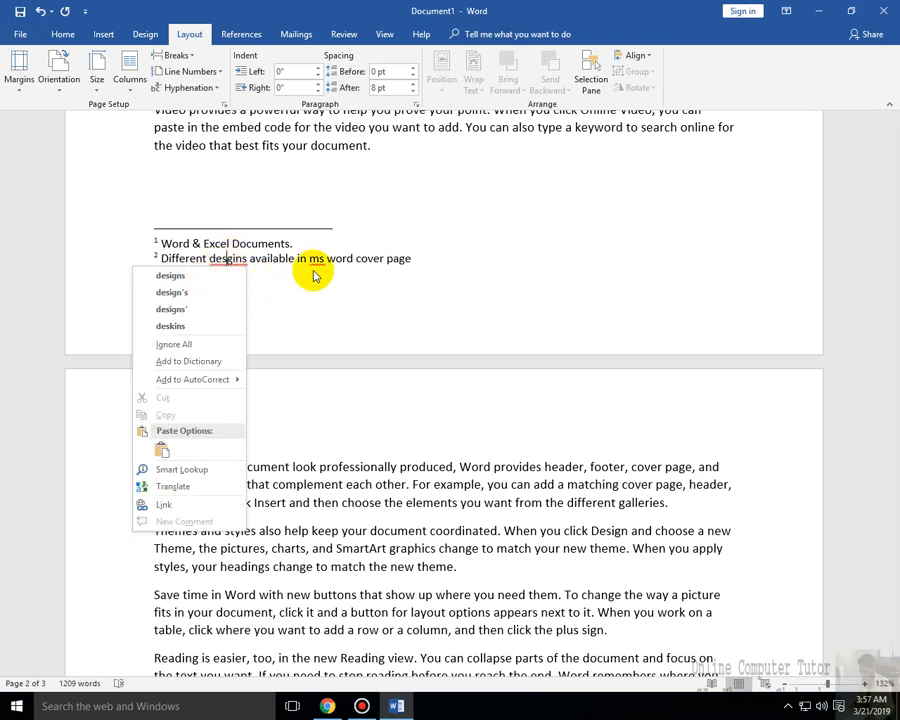
pyautogui.click(228, 275)
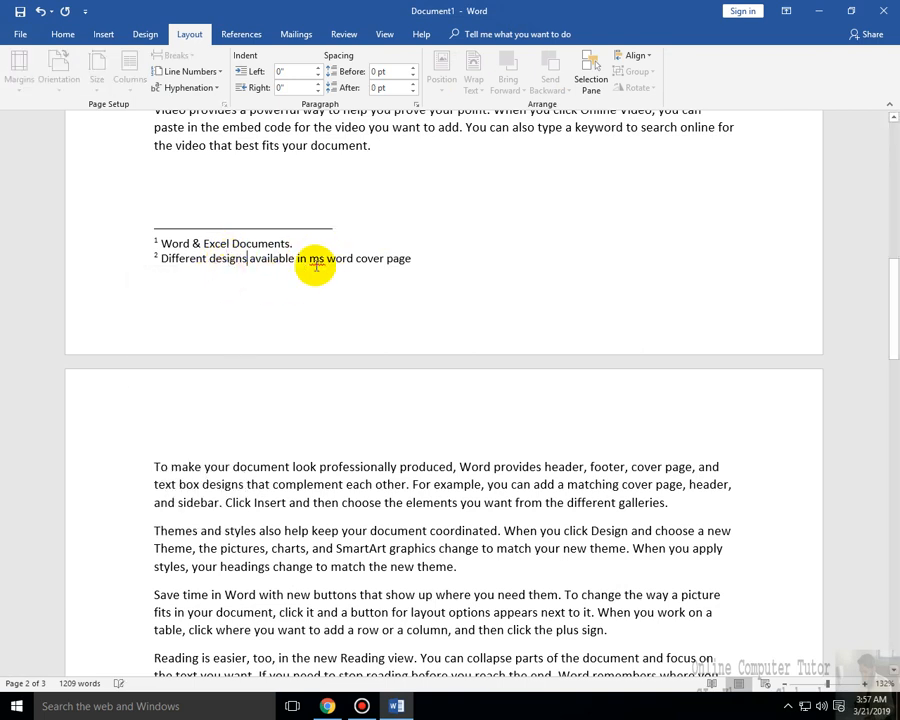
pyautogui.click(312, 259)
pyautogui.press('Delete')
pyautogui.write('M')
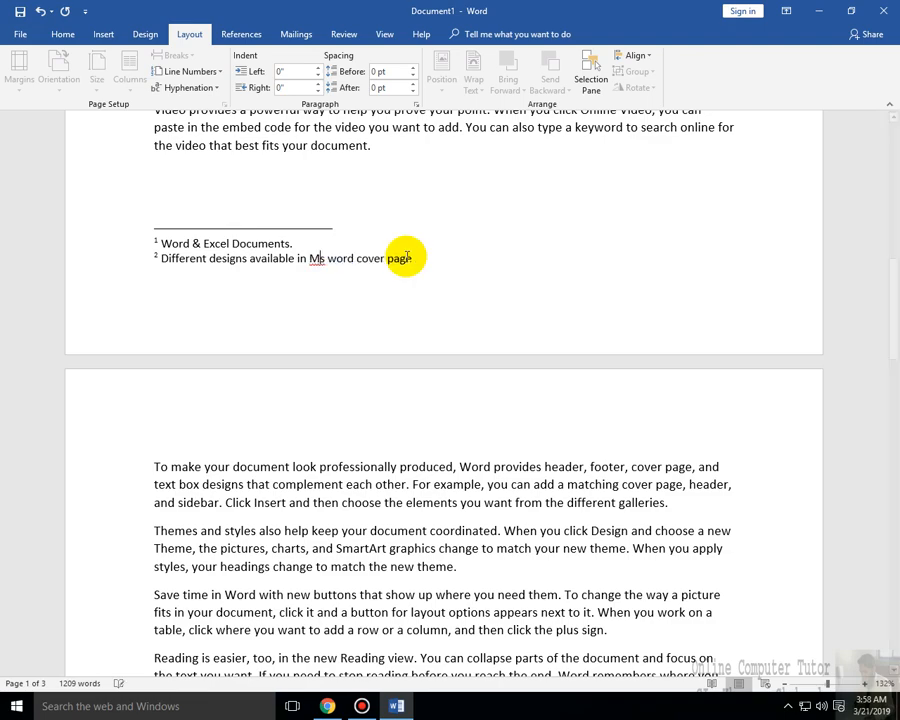
# Step: Add a footnote after "device" at the end of the first "Reading is easier" paragraph on page 2, reading "Computer is electronic device"
pyautogui.scroll(-10, 407, 257)
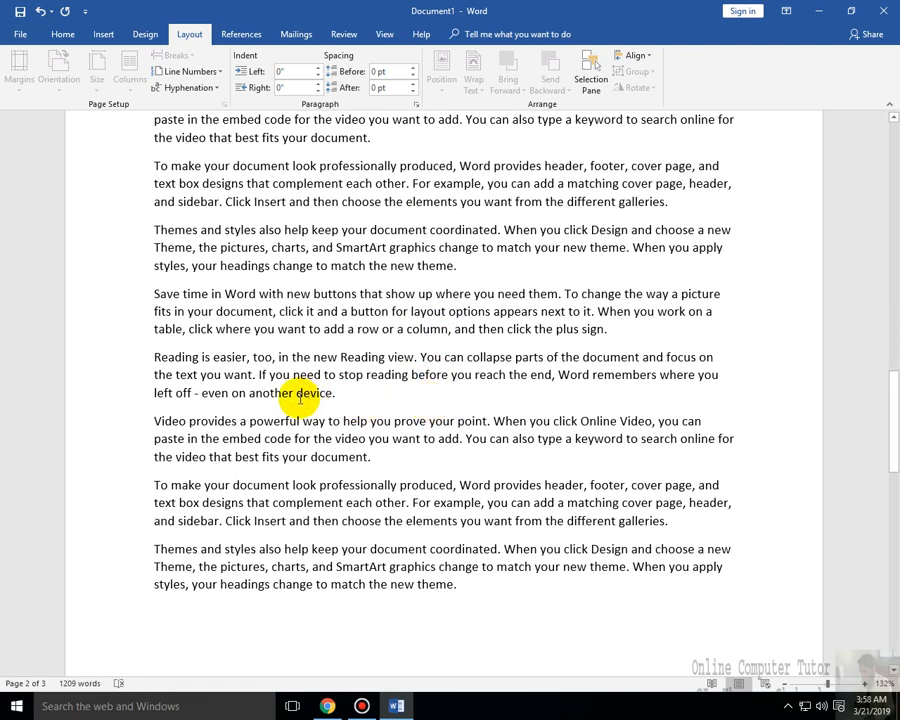
pyautogui.doubleClick(311, 394)
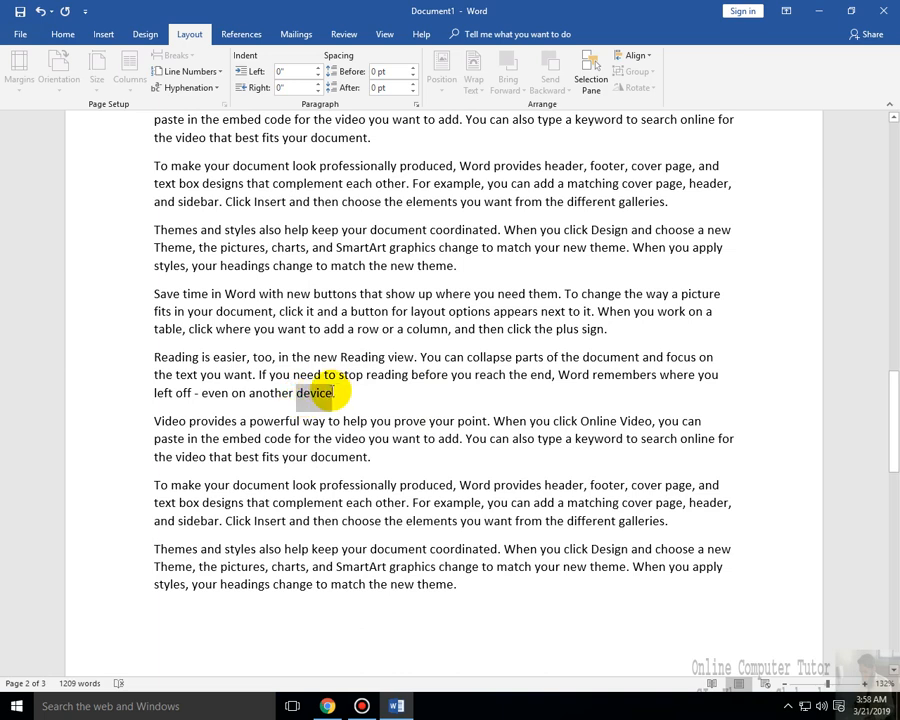
pyautogui.click(238, 33)
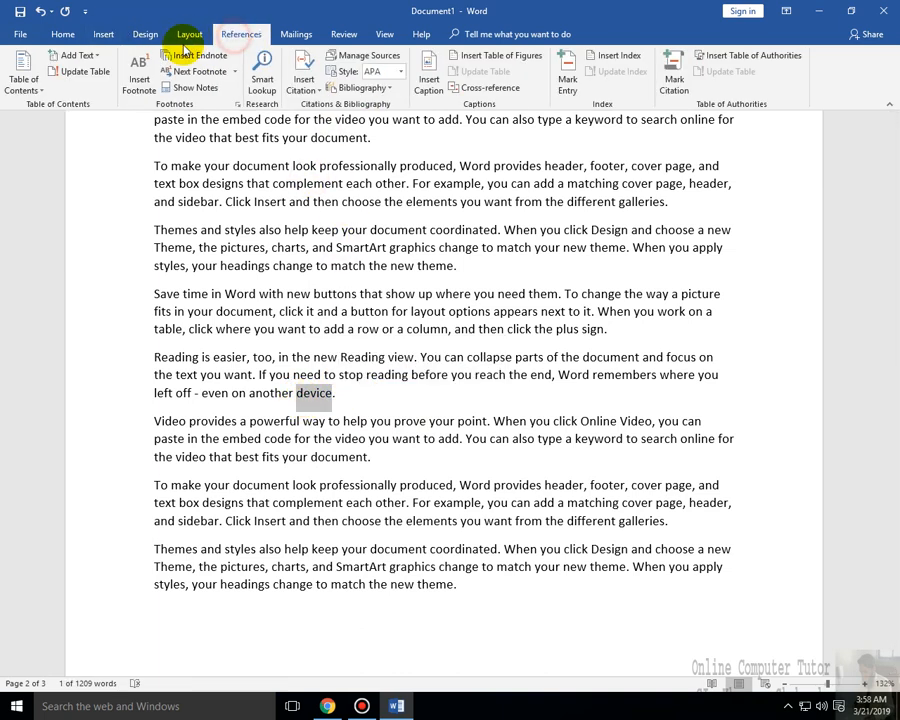
pyautogui.click(138, 82)
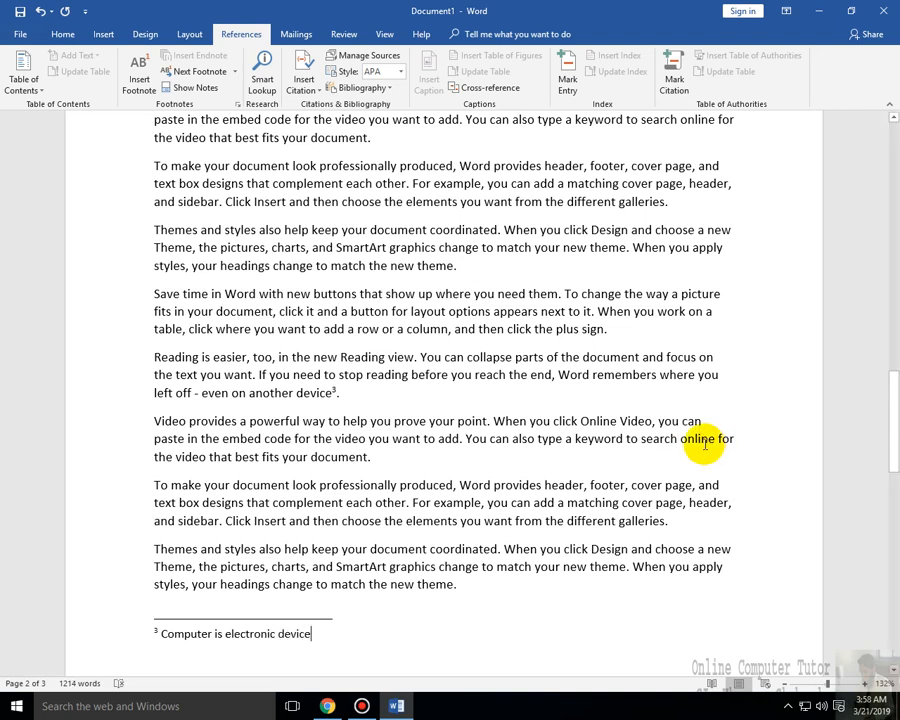
# Step: Compare the footnote marks in the text of page 1 with their notes at the foot of the page
pyautogui.scroll(10, 368, 580)
pyautogui.scroll(6, 378, 588)
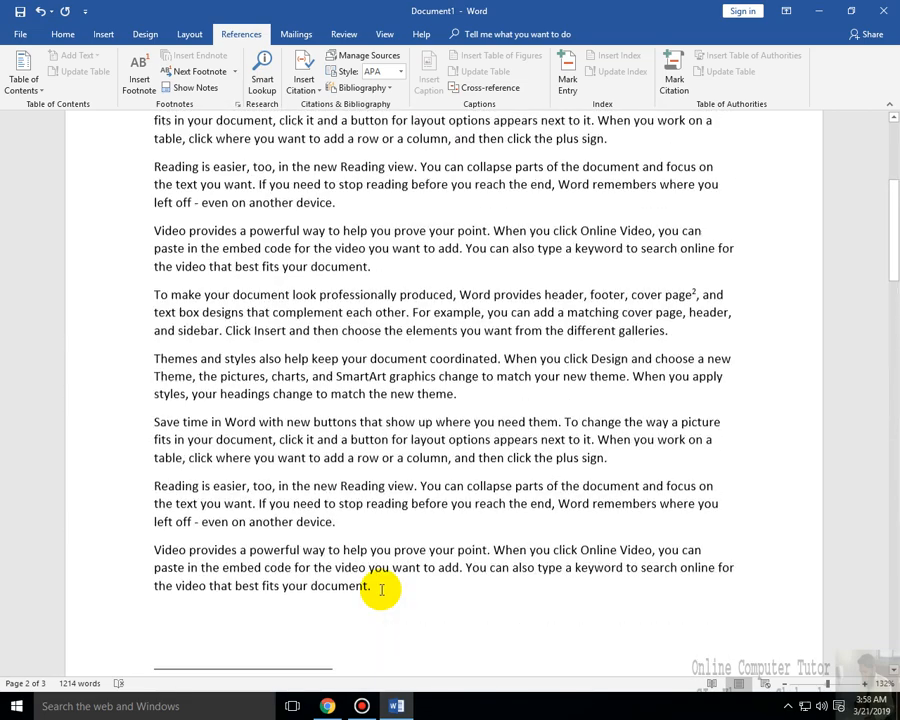
pyautogui.scroll(-4, 366, 580)
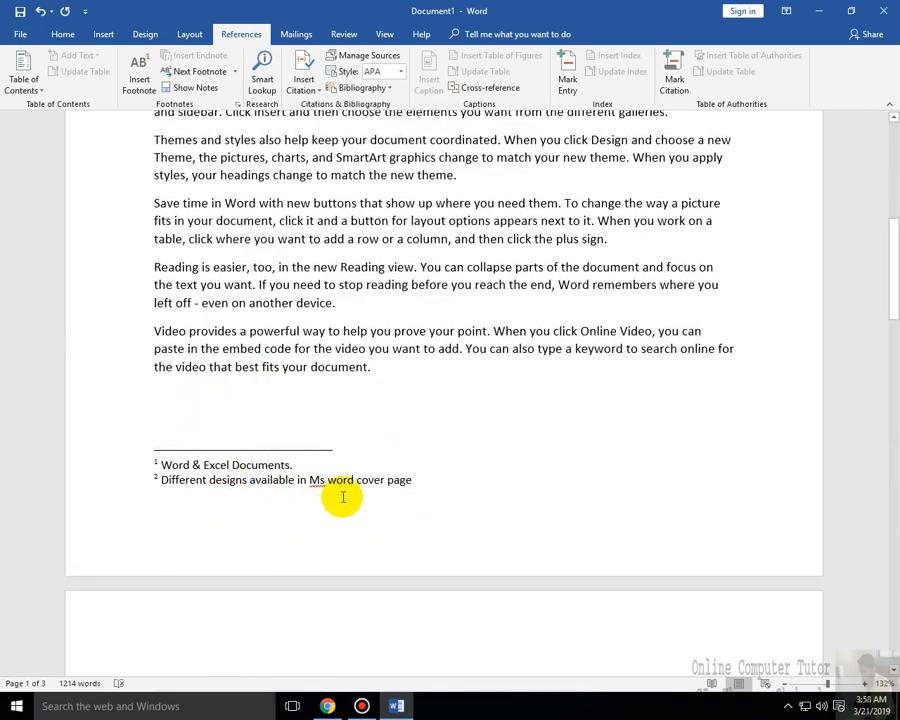
pyautogui.scroll(5, 392, 438)
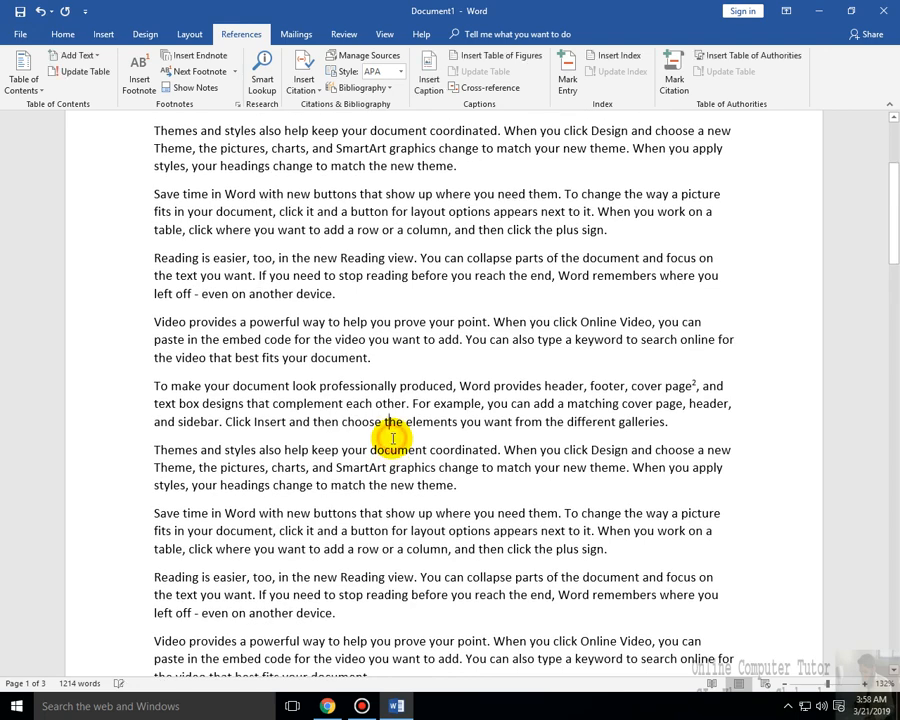
pyautogui.scroll(4, 390, 425)
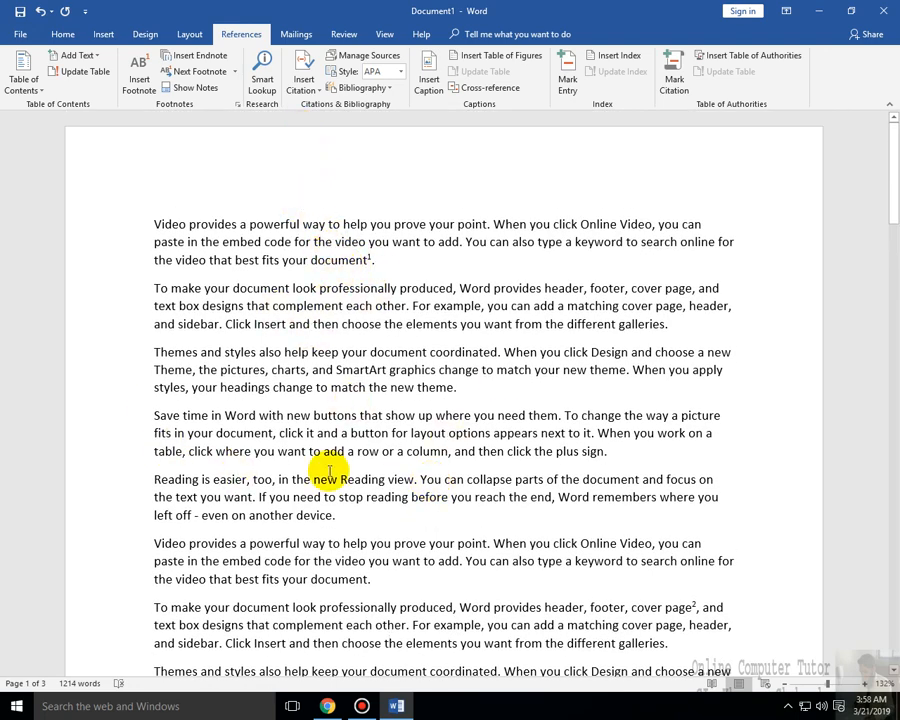
pyautogui.scroll(-6, 434, 456)
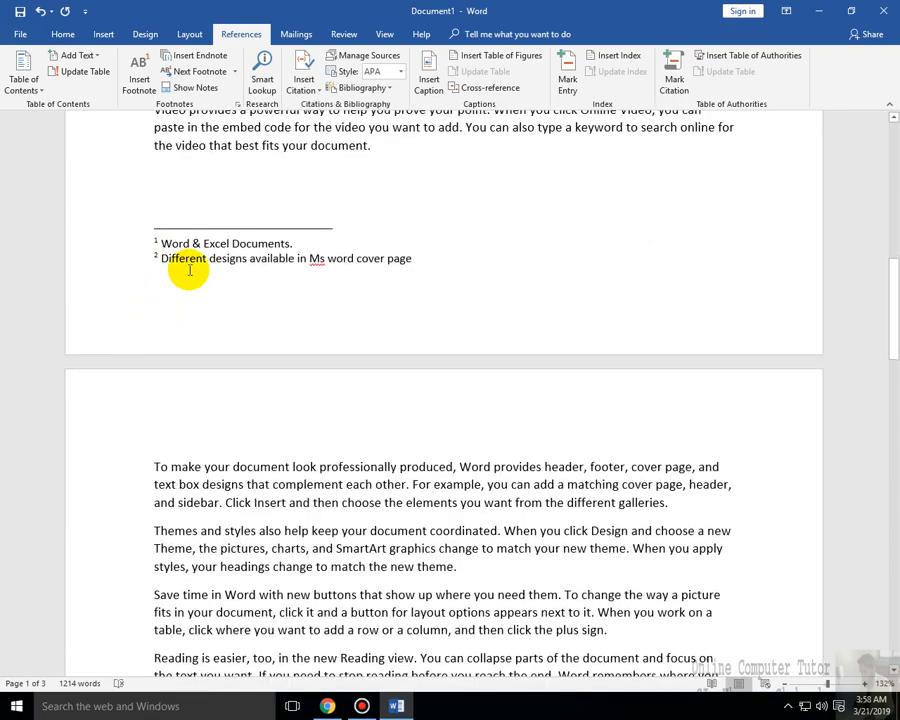
pyautogui.scroll(5, 736, 411)
pyautogui.scroll(6, 736, 411)
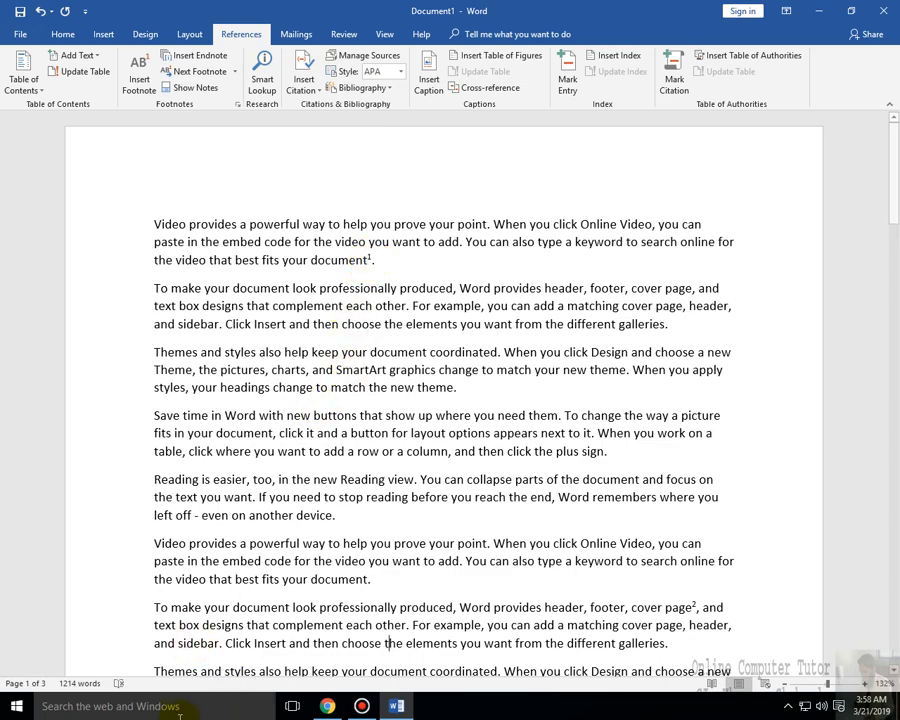
pyautogui.scroll(-2, 241, 567)
pyautogui.scroll(-3, 241, 567)
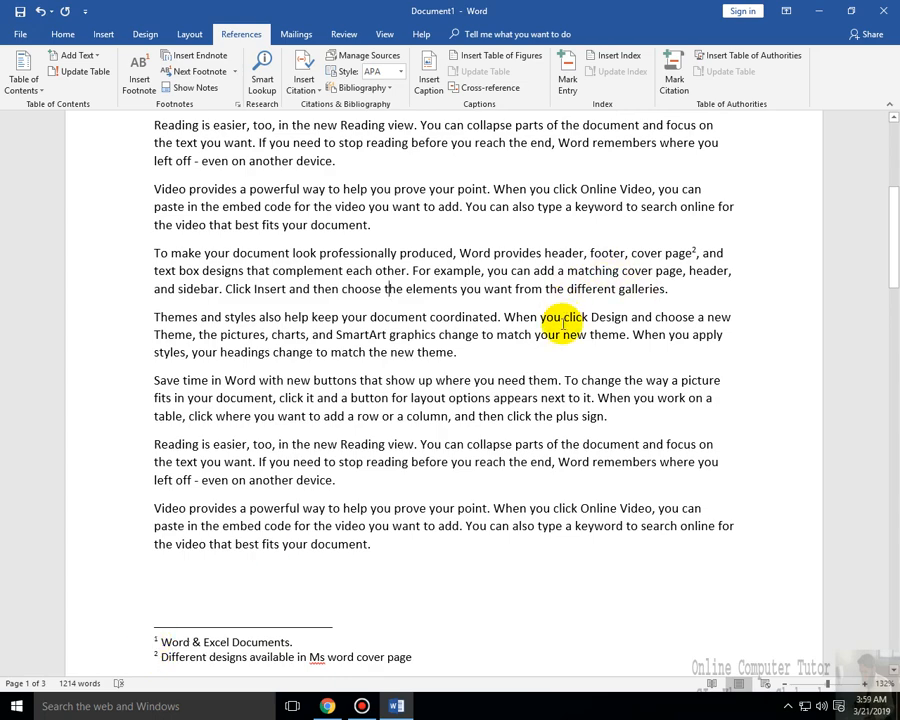
# Step: Preview the note text of the first and second footnotes at their reference marks on page 1
pyautogui.scroll(4, 590, 330)
pyautogui.scroll(2, 568, 350)
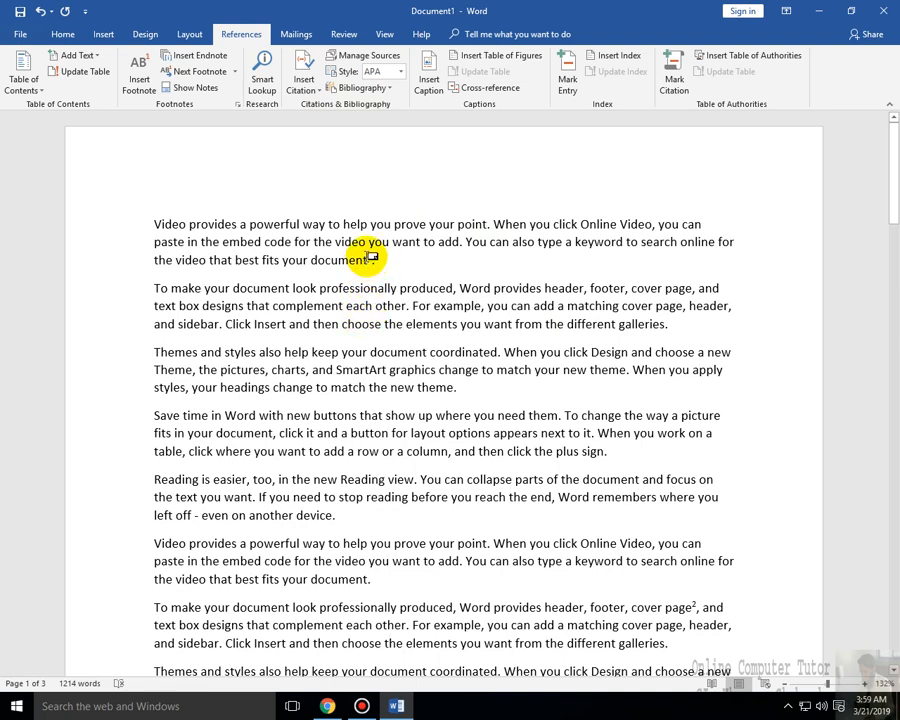
pyautogui.moveTo(375, 257)
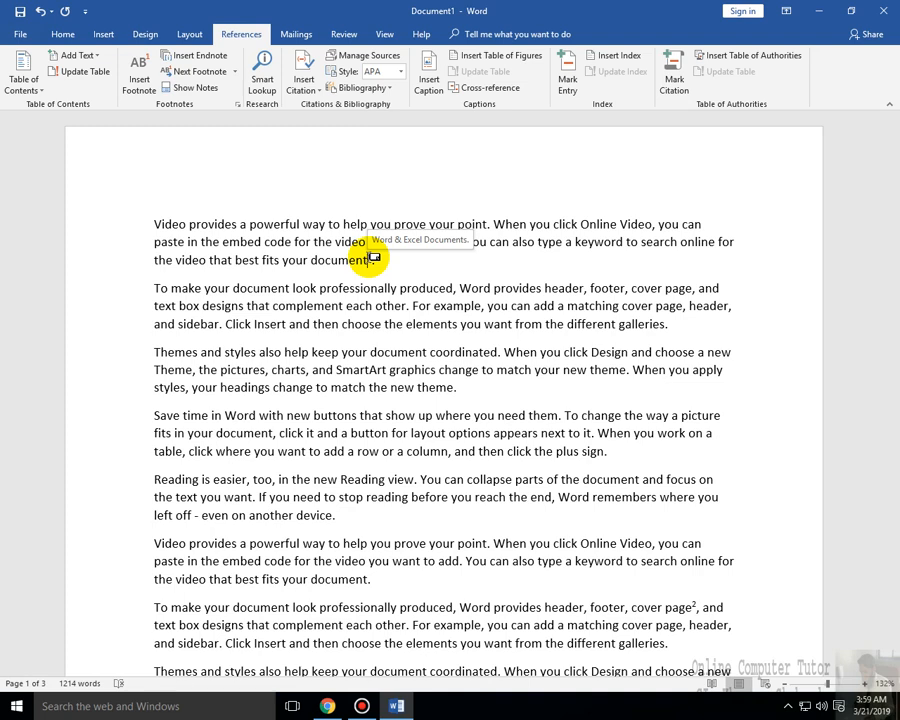
pyautogui.scroll(-3, 518, 452)
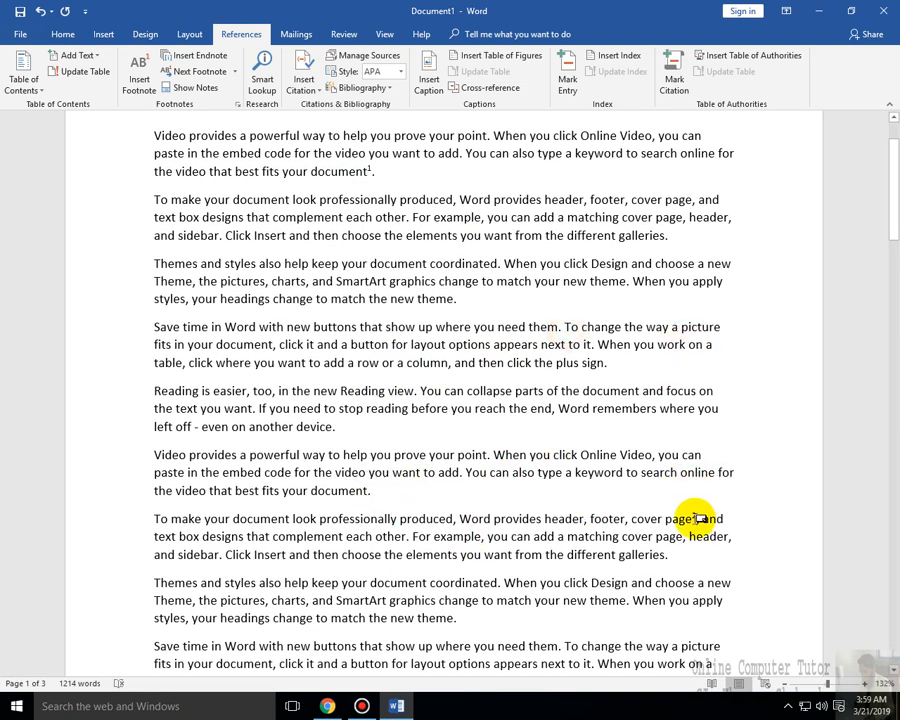
pyautogui.moveTo(698, 517)
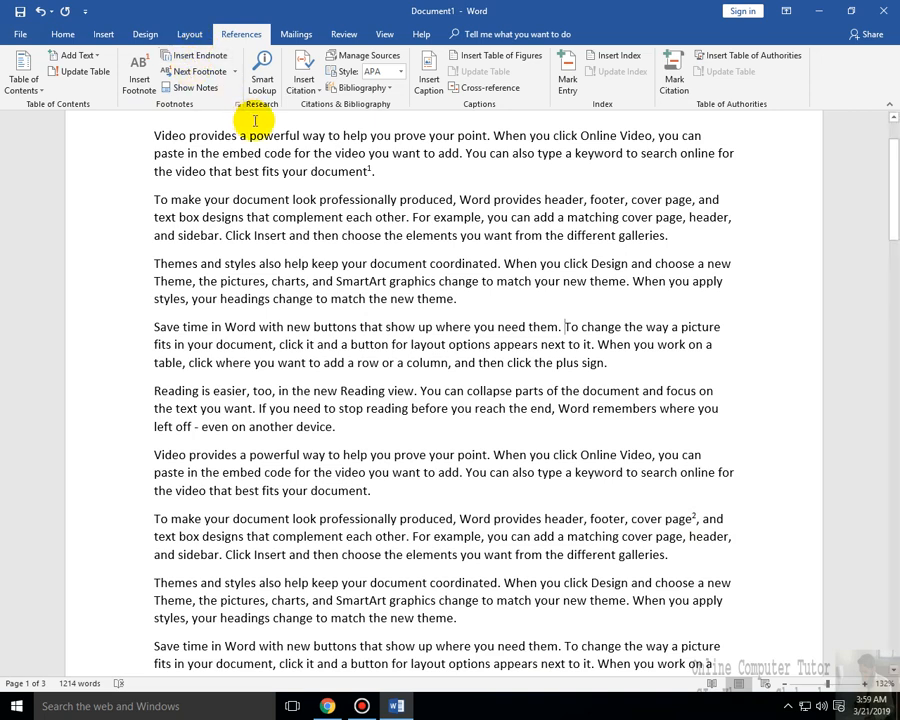
# Step: Insert an endnote on the document's first word "Video", reading "Video Rendering"
pyautogui.scroll(2, 500, 438)
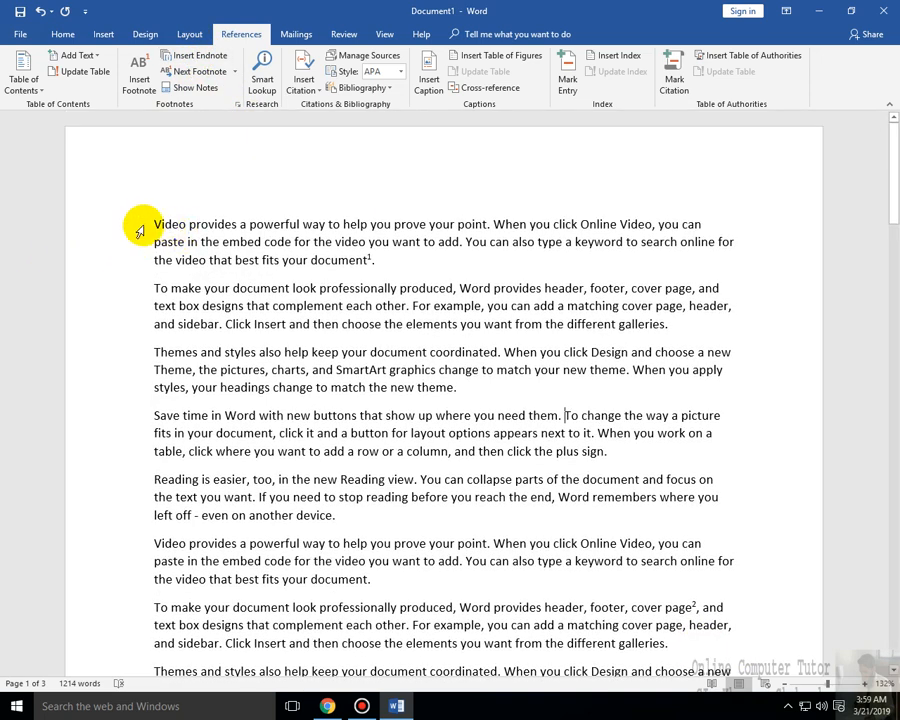
pyautogui.doubleClick(160, 224)
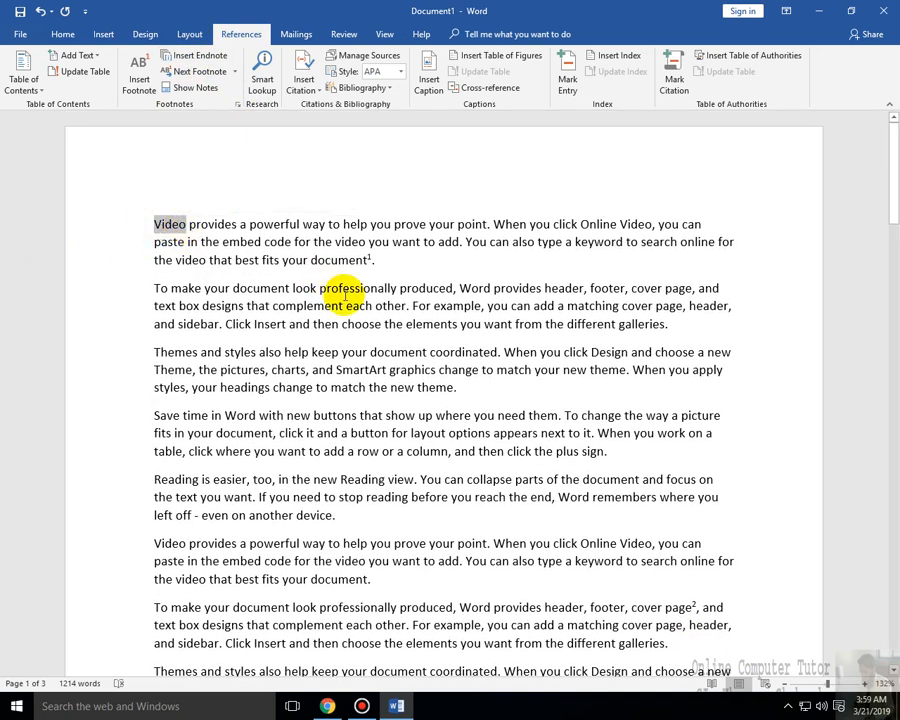
pyautogui.click(212, 62)
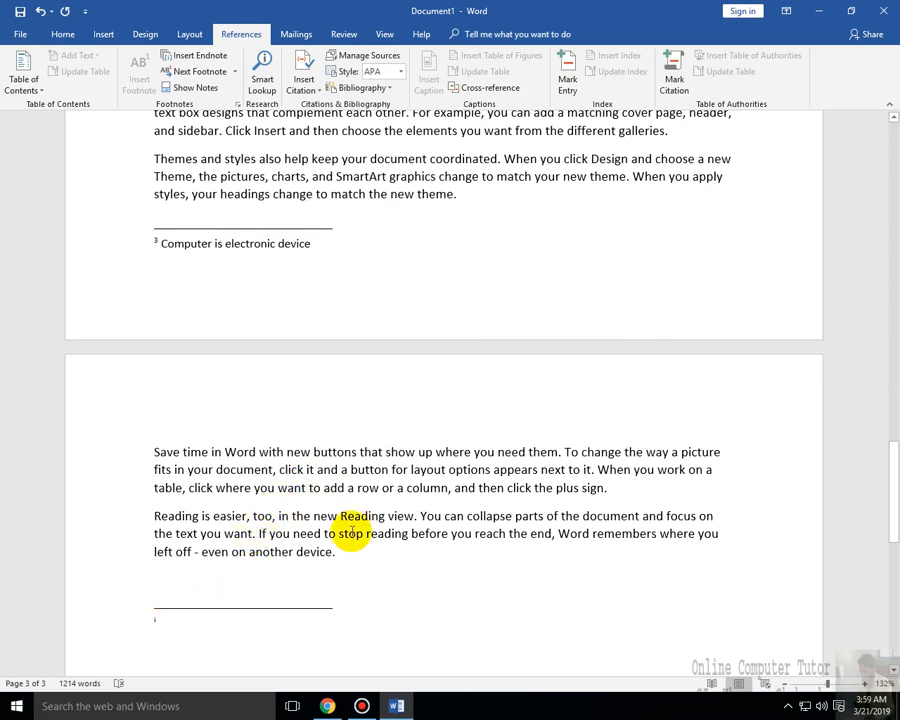
pyautogui.scroll(-3, 419, 478)
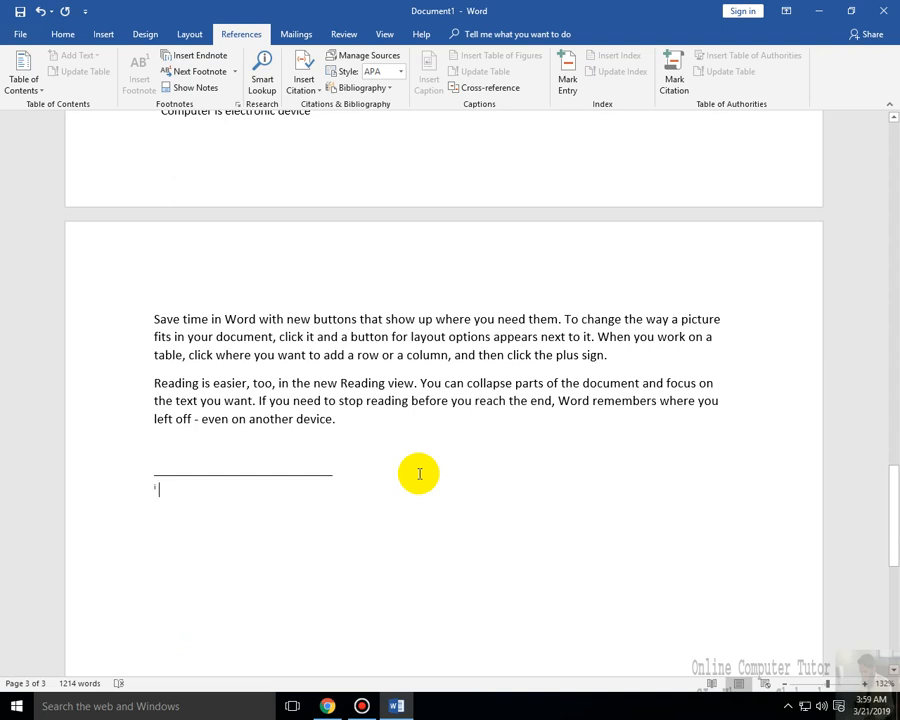
pyautogui.write('Video')
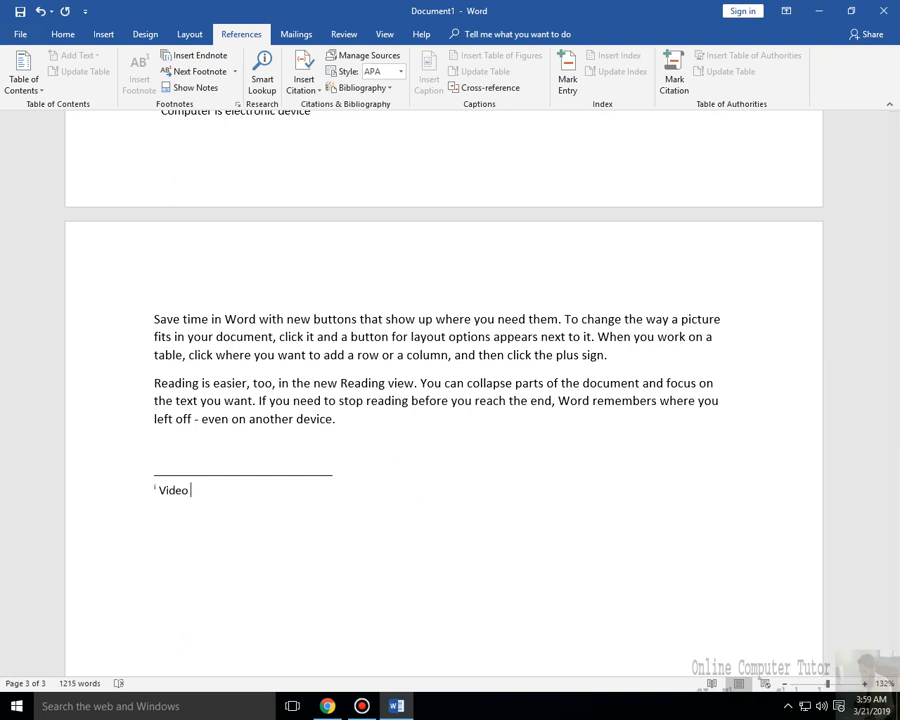
pyautogui.write(' Rendering')
# Step: Review the endnote at the end of the document and the second footnote's text at the foot of page 1
pyautogui.scroll(3, 412, 474)
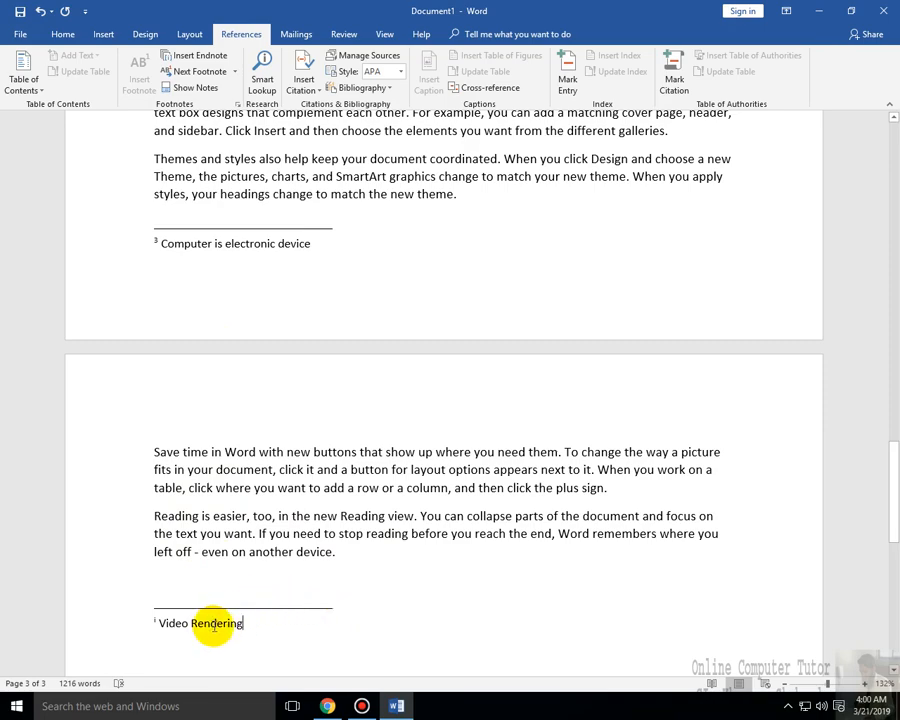
pyautogui.scroll(12, 211, 625)
pyautogui.scroll(-8, 230, 643)
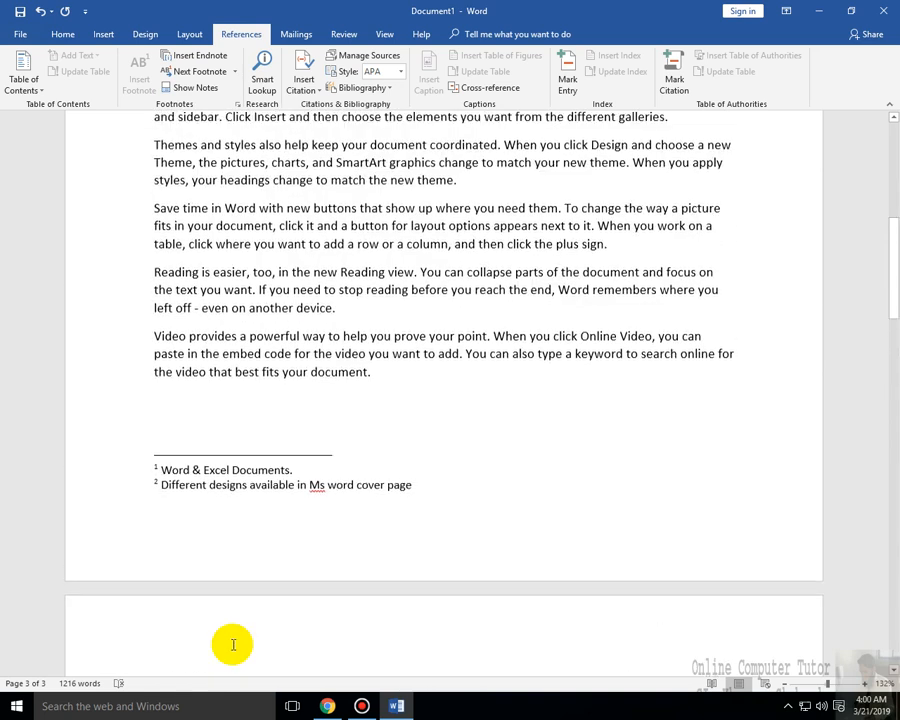
pyautogui.click(394, 381)
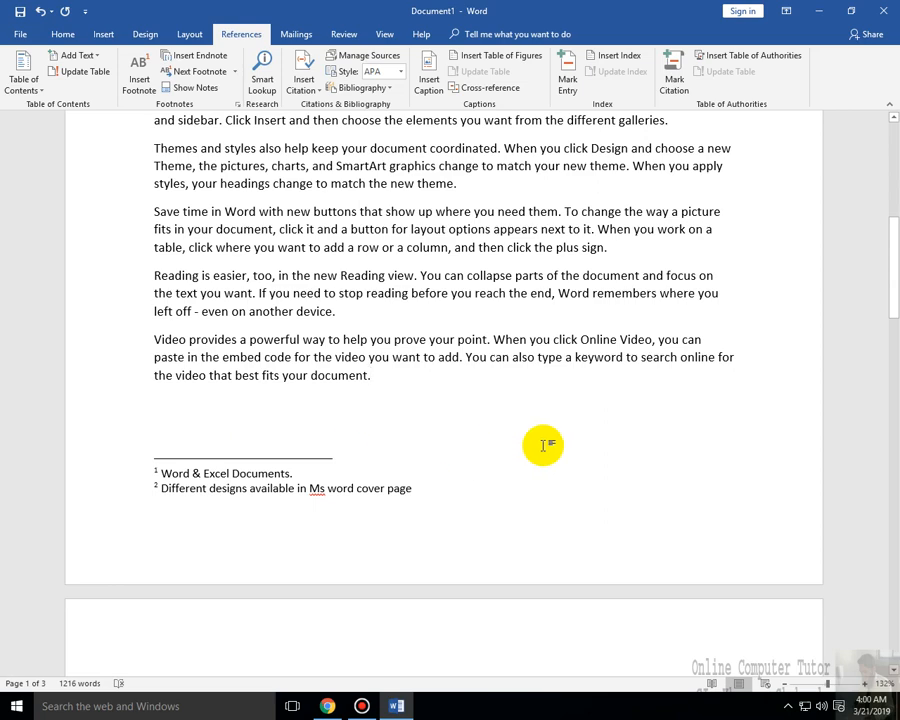
pyautogui.scroll(4, 432, 500)
pyautogui.scroll(-3, 420, 518)
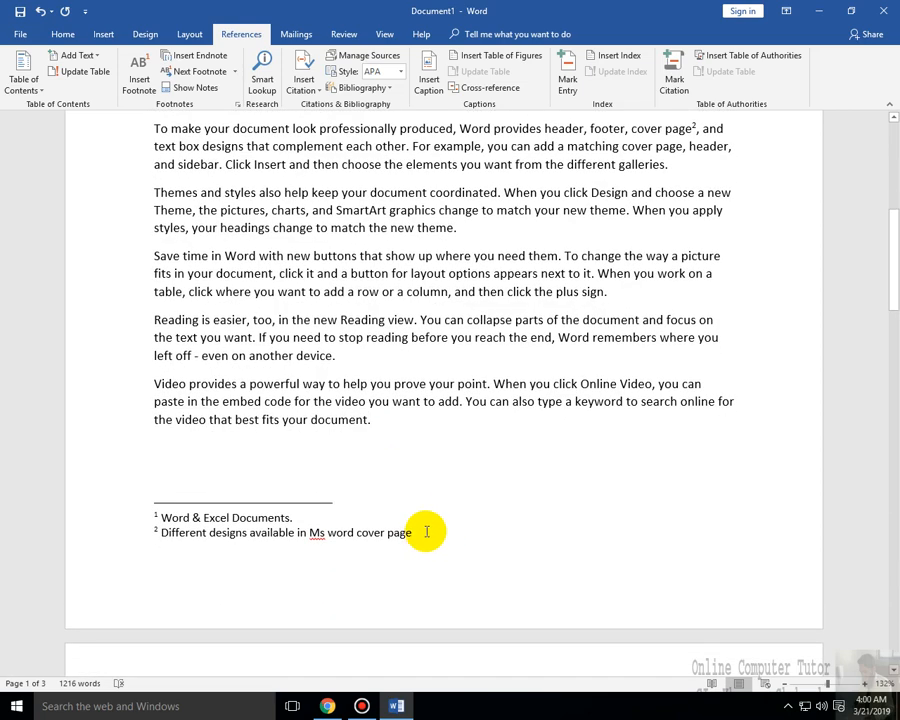
pyautogui.moveTo(414, 533); pyautogui.dragTo(151, 536)
pyautogui.click(160, 532)
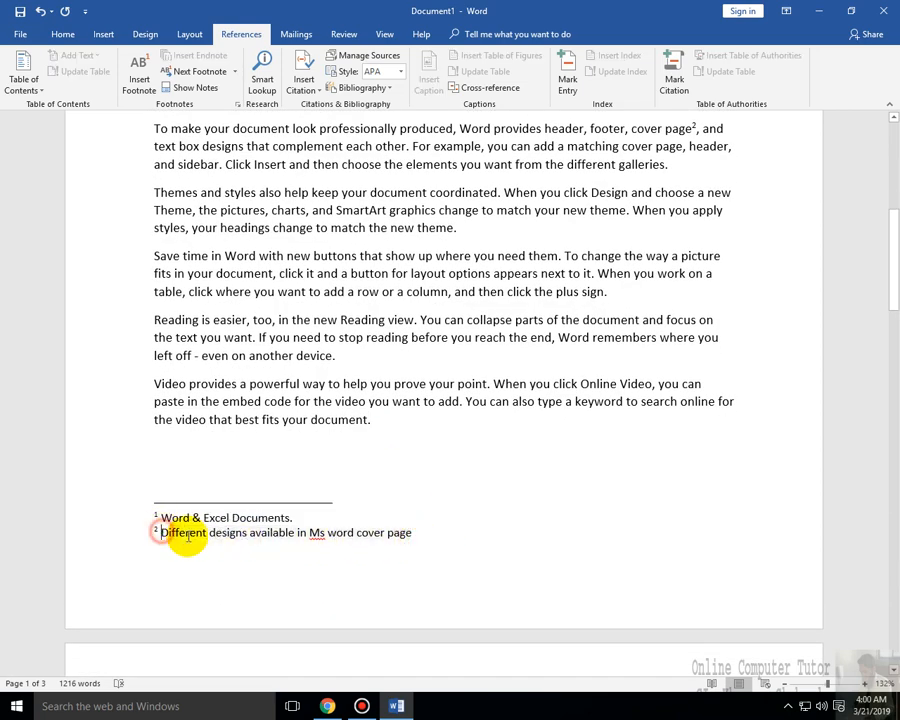
# Step: Delete the second footnote by removing its reference mark after "cover page" in the second "To make your document" paragraph
pyautogui.scroll(7, 660, 530)
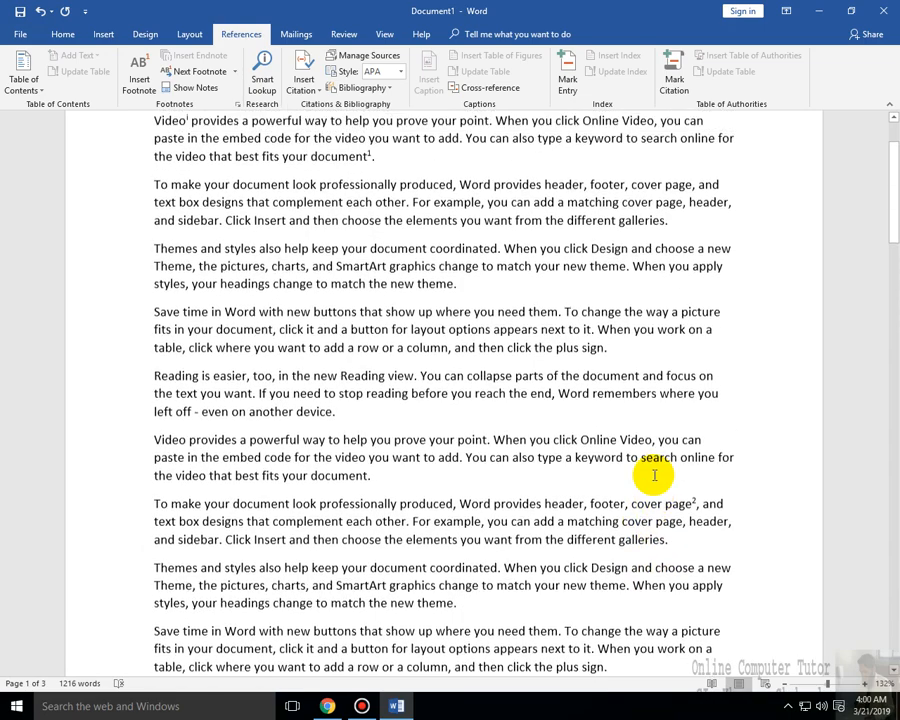
pyautogui.scroll(2, 655, 475)
pyautogui.click(686, 566)
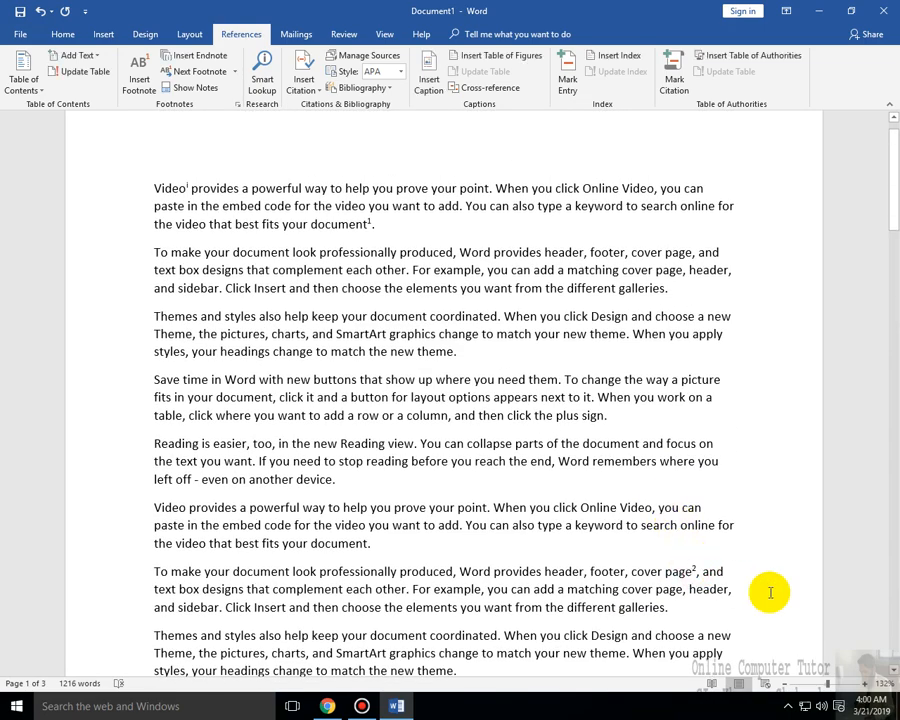
pyautogui.click(698, 570)
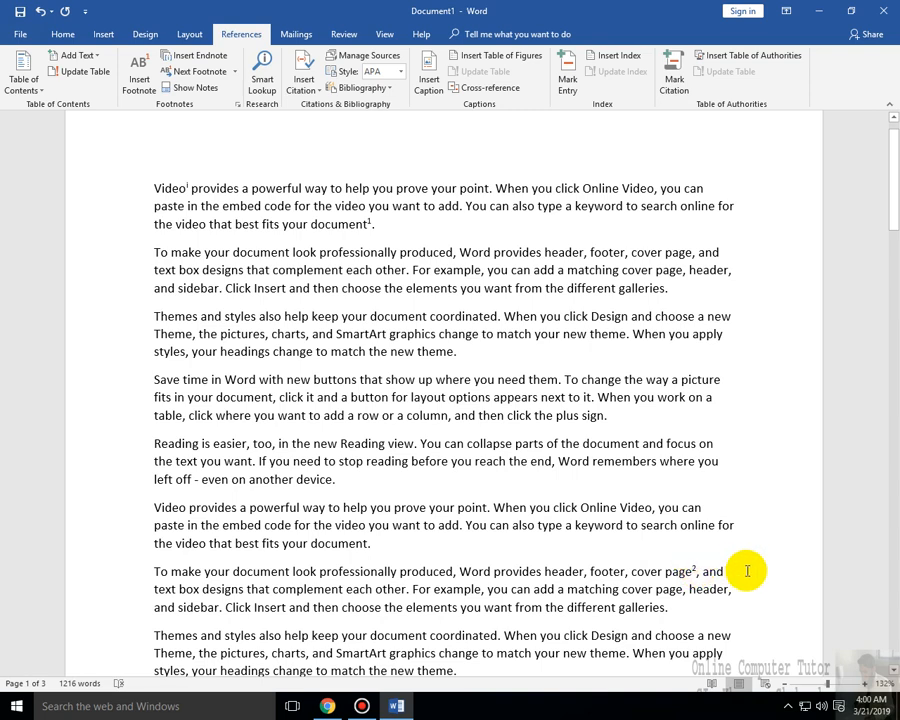
pyautogui.press('BackSpace')
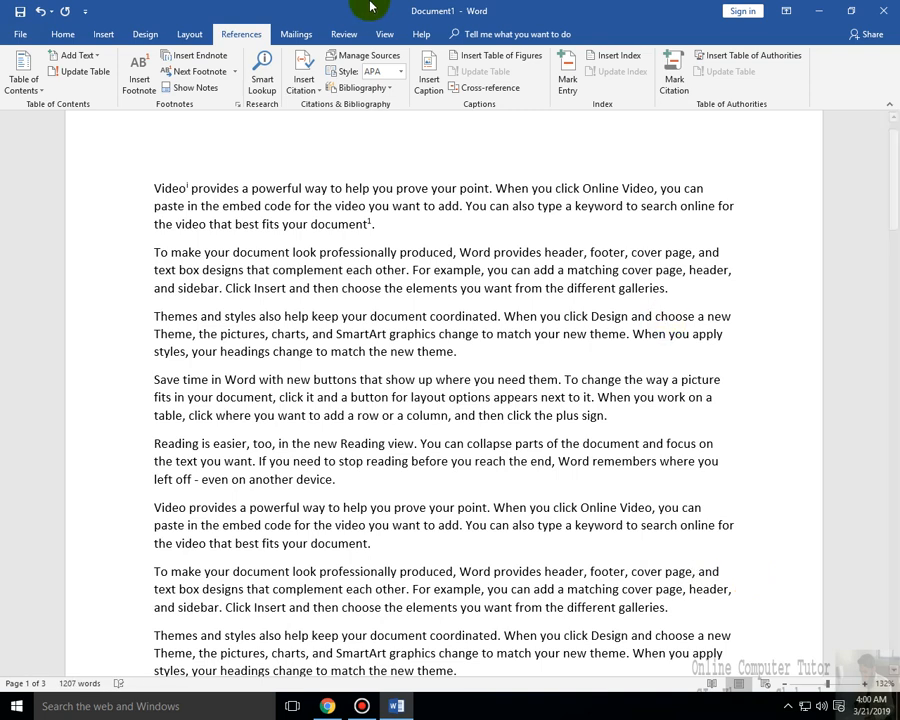
# Step: Check the numbering of the remaining footnotes at the foot of pages 1 and 2
pyautogui.moveTo(430, 8)
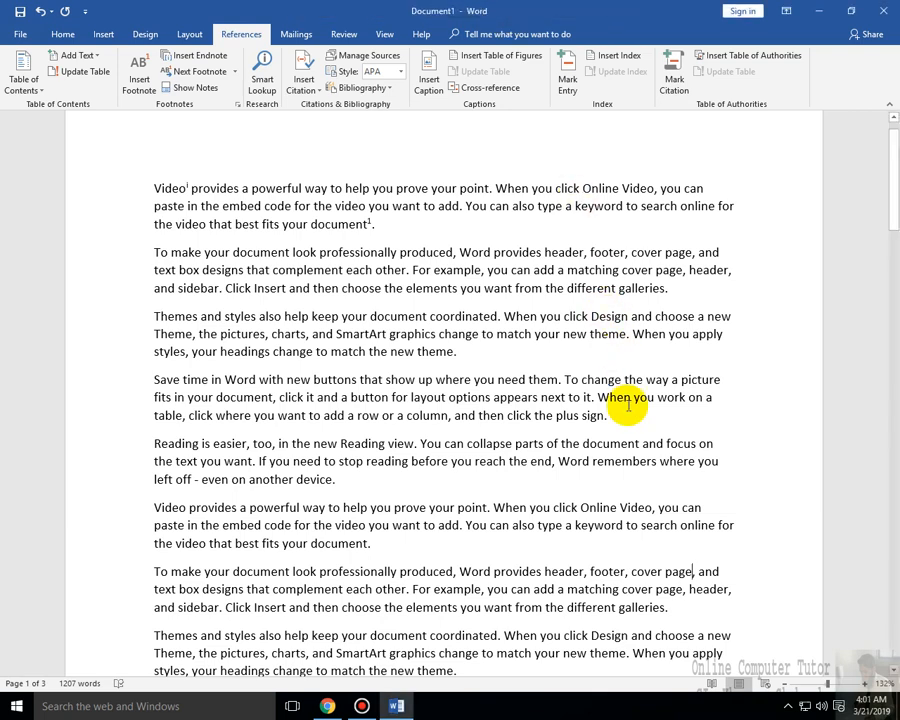
pyautogui.scroll(2, 462, 150)
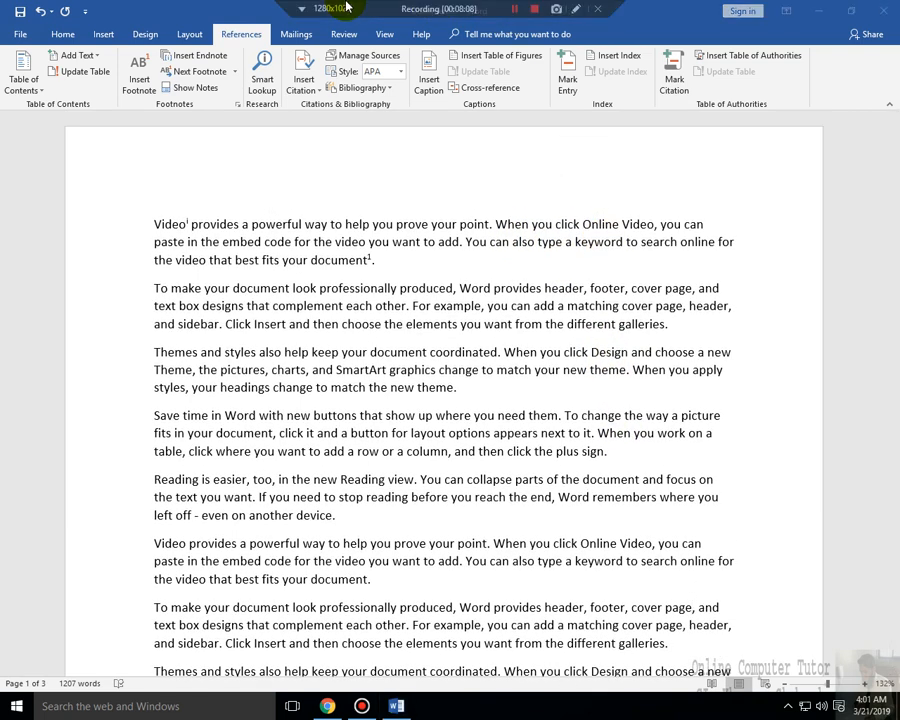
pyautogui.scroll(-3, 543, 462)
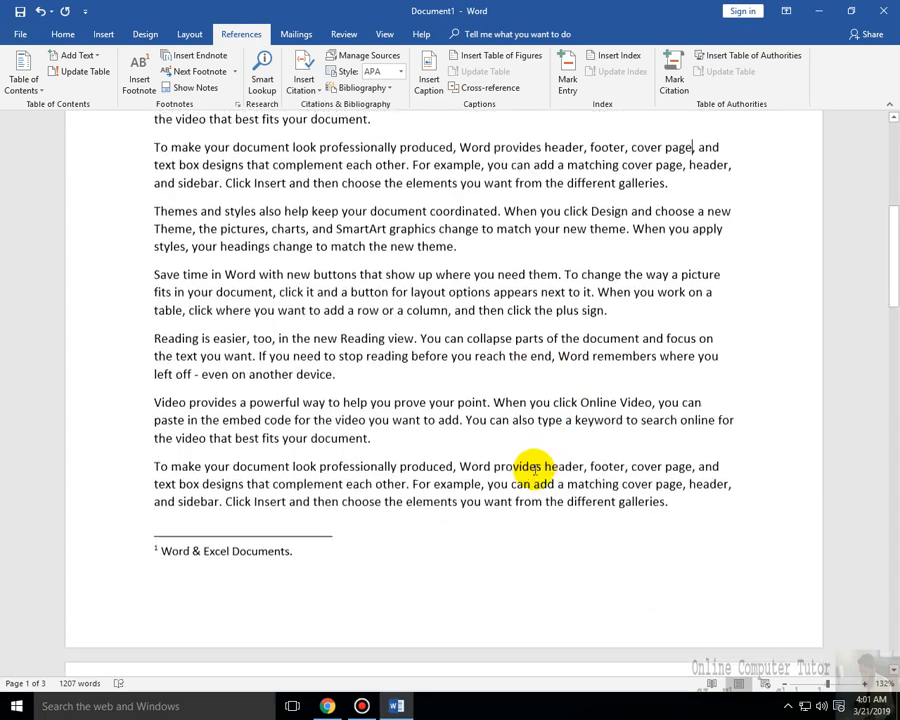
pyautogui.scroll(-2, 516, 466)
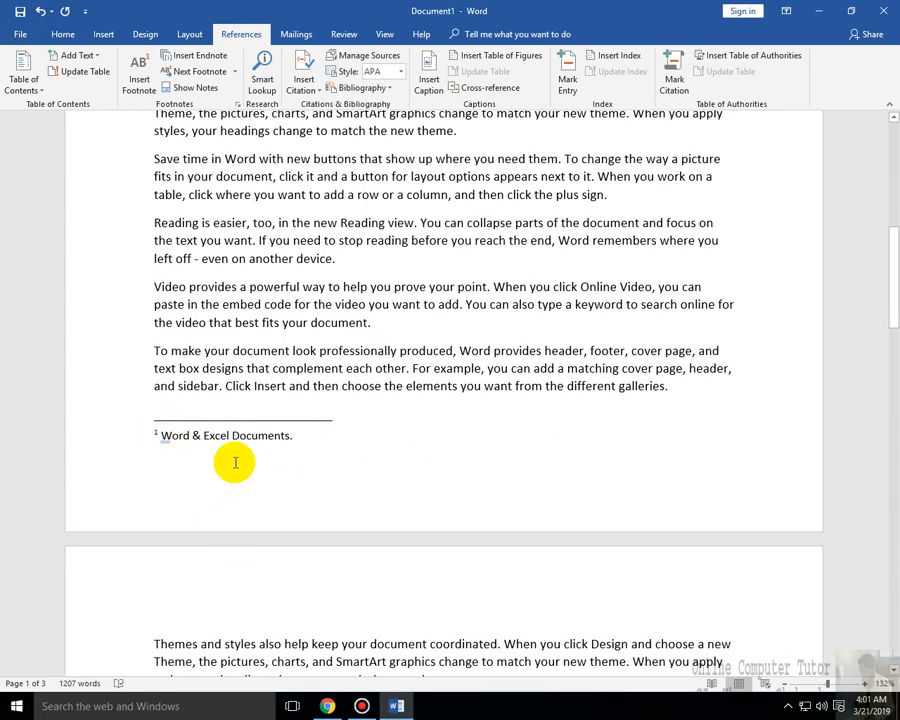
pyautogui.scroll(-20, 235, 460)
pyautogui.scroll(-1, 69, 510)
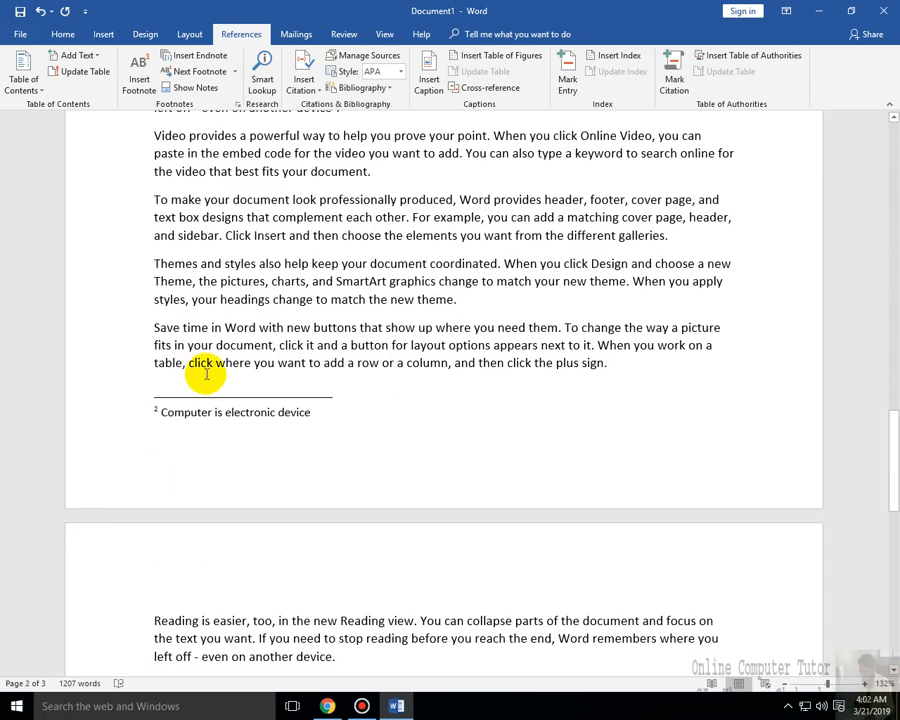
# Step: Use Show Notes to view the footnote area from page 2
pyautogui.scroll(6, 200, 300)
pyautogui.click(188, 93)
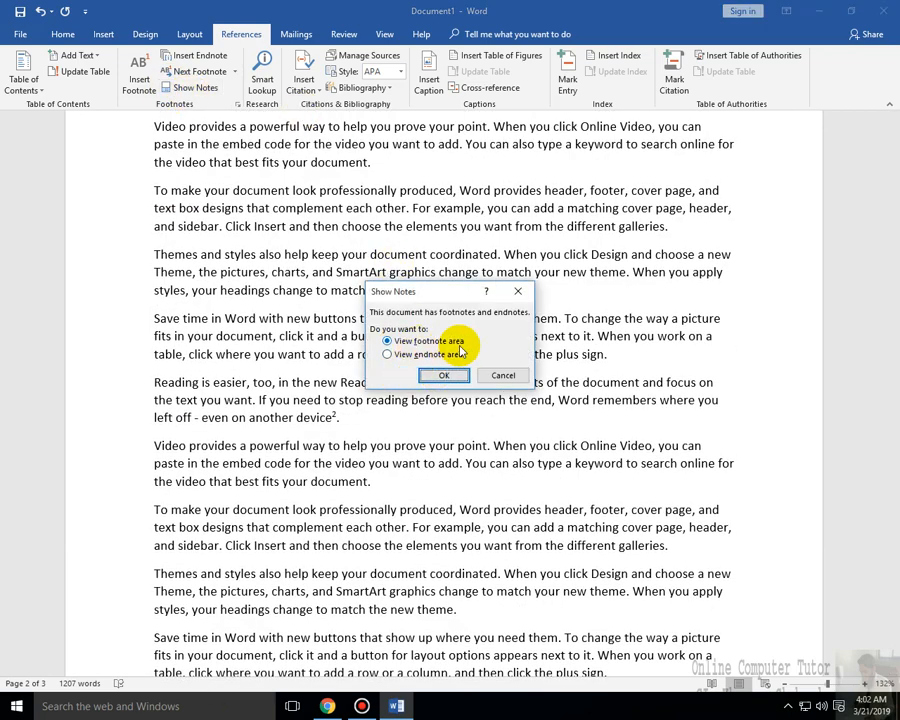
pyautogui.click(444, 375)
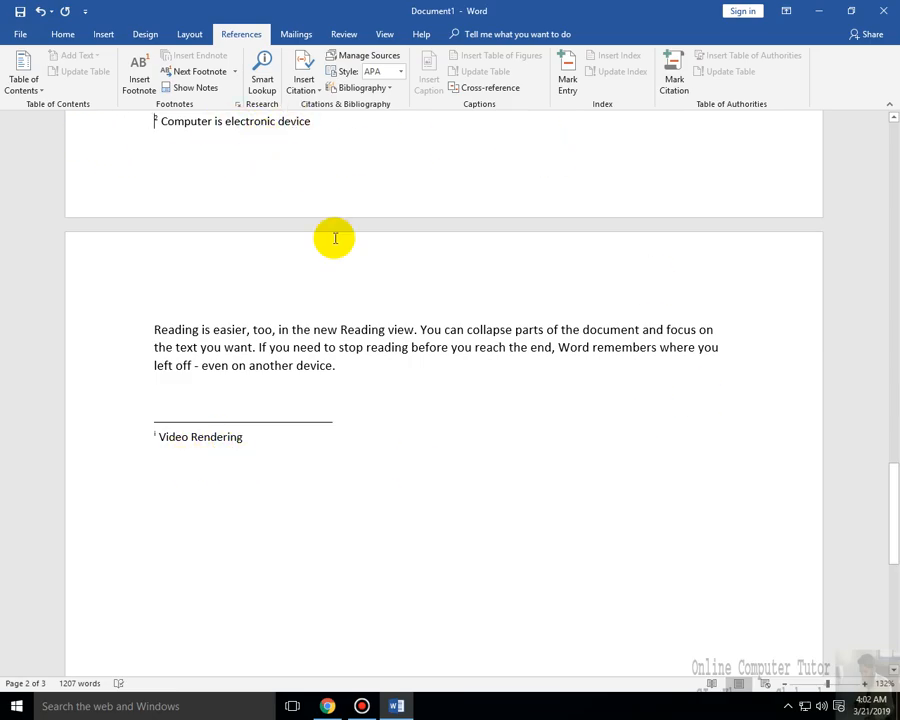
# Step: Show the footnote area again from the document's first paragraph, and return from the note to its reference in the text
pyautogui.scroll(15, 434, 386)
pyautogui.scroll(10, 445, 381)
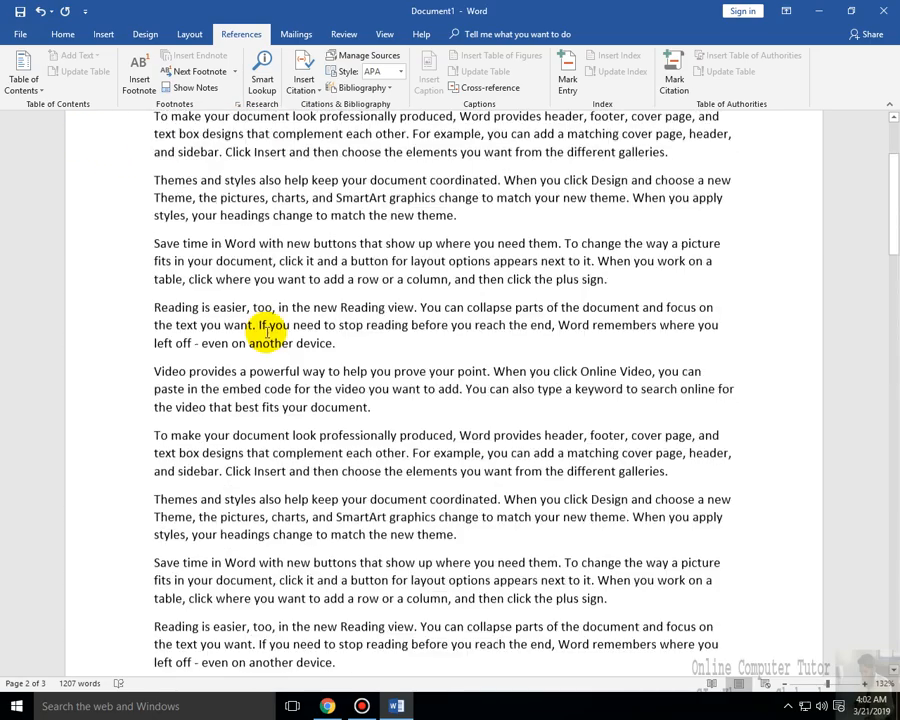
pyautogui.click(150, 238)
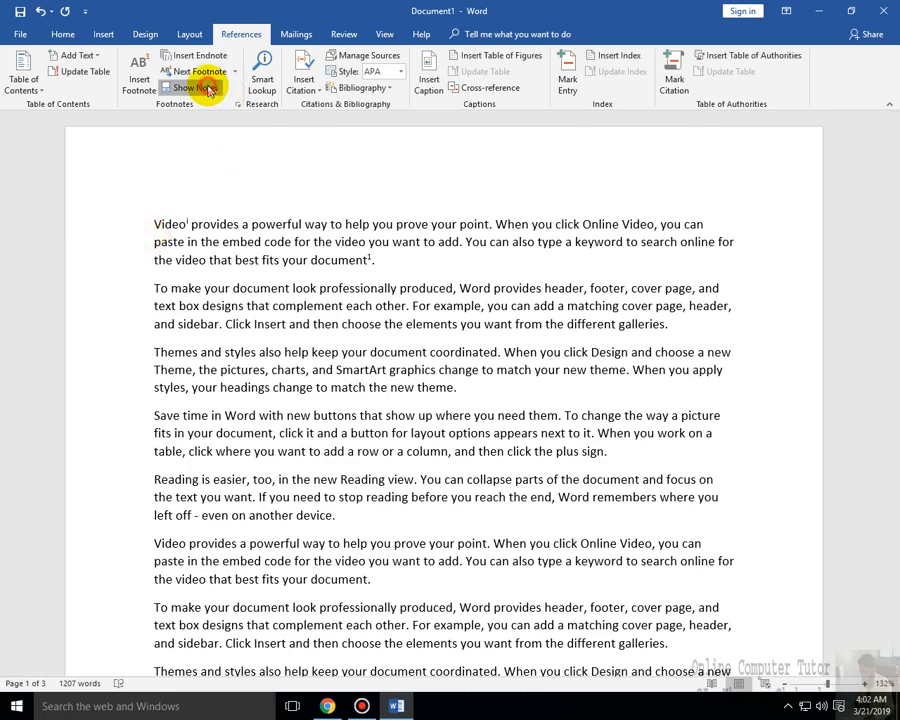
pyautogui.click(193, 87)
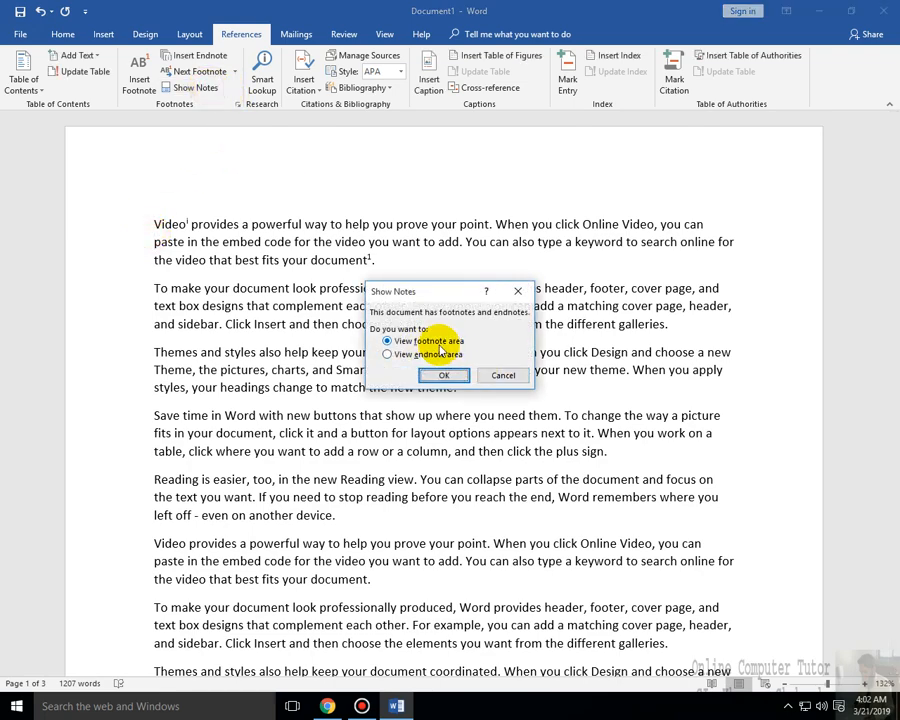
pyautogui.click(446, 375)
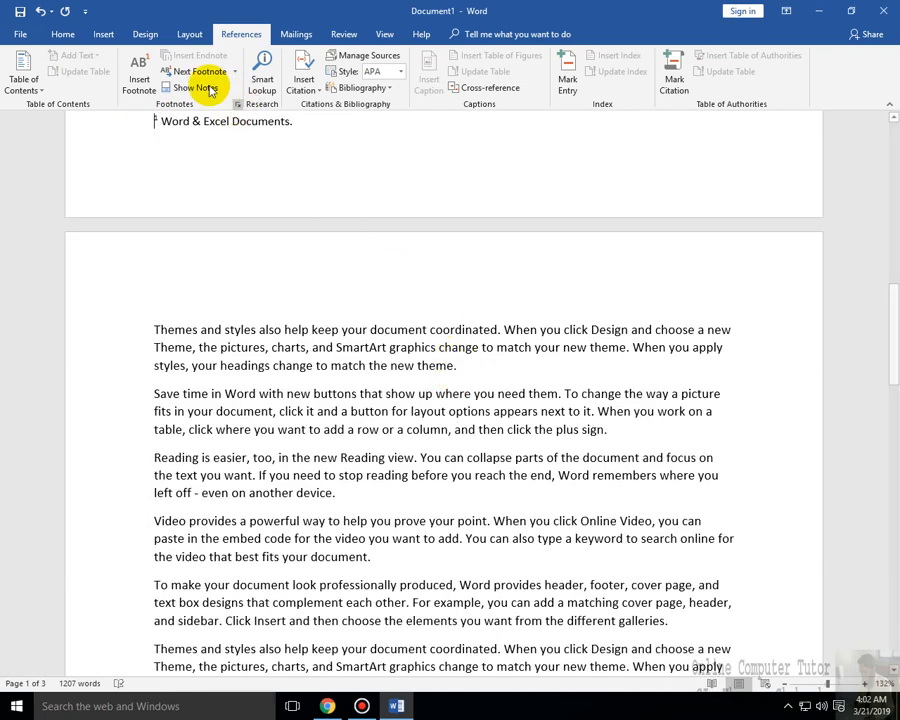
pyautogui.click(210, 88)
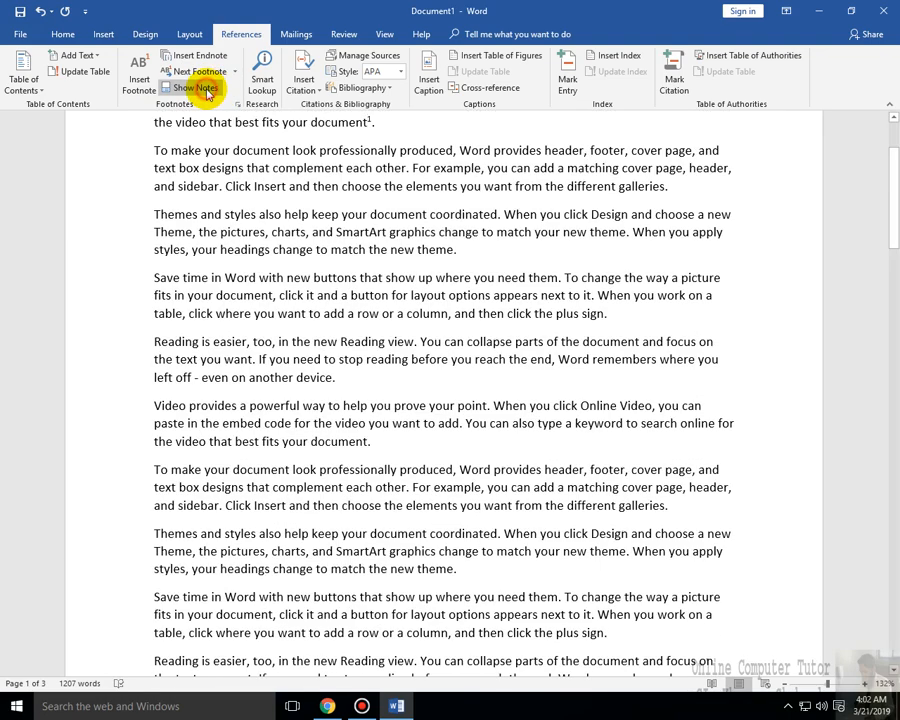
# Step: Use Show Notes to view the endnote area at the end of the document
pyautogui.click(210, 89)
pyautogui.click(448, 358)
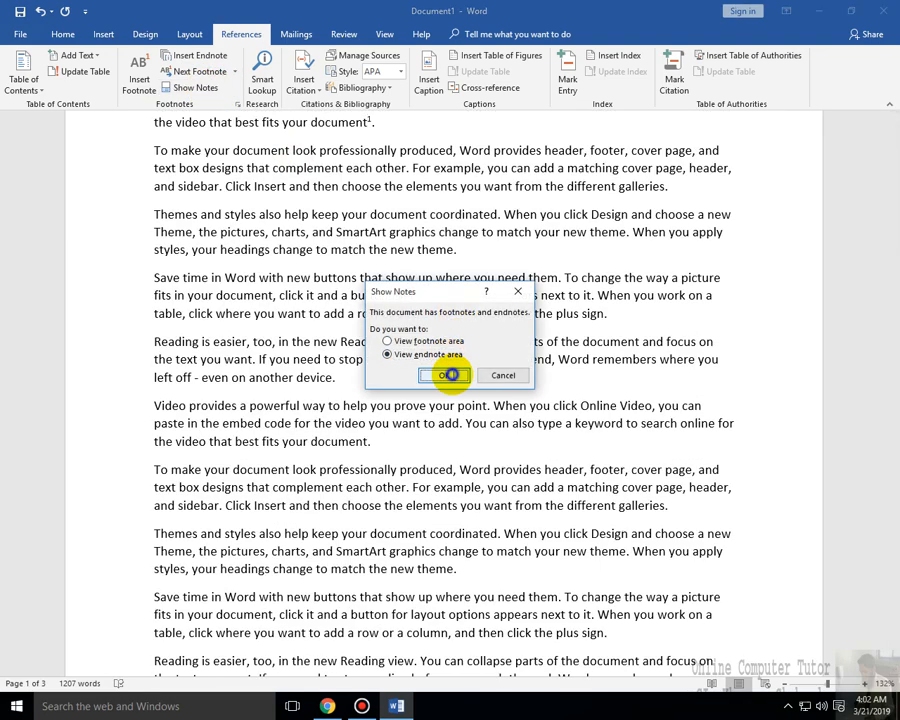
pyautogui.click(447, 374)
pyautogui.scroll(3, 180, 290)
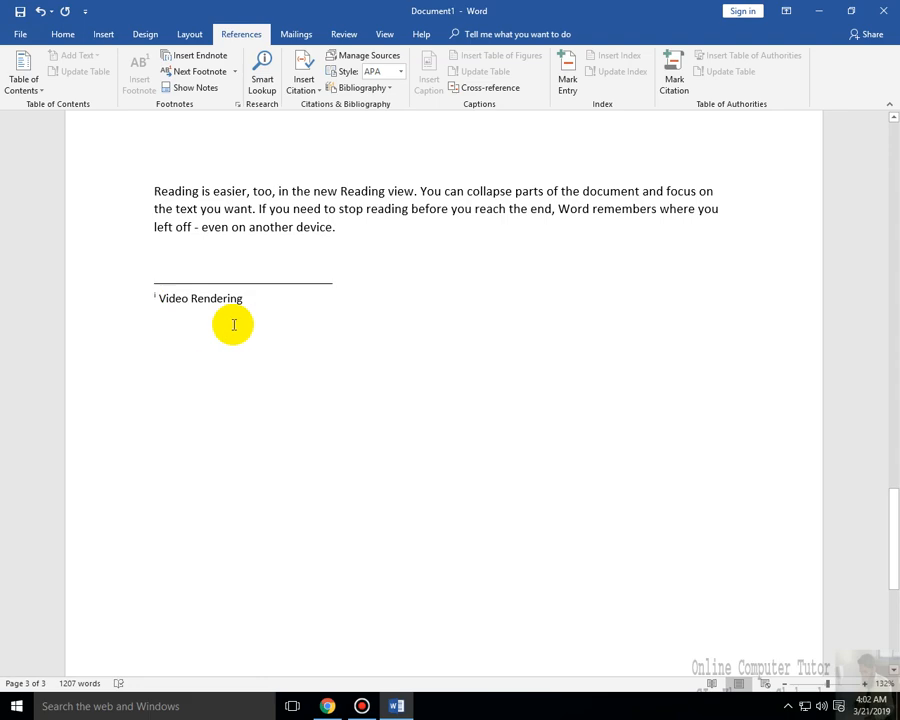
# Step: From the last page's "Reading is easier" paragraph, go to the previous footnote reference
pyautogui.click(254, 190)
pyautogui.scroll(5, 280, 220)
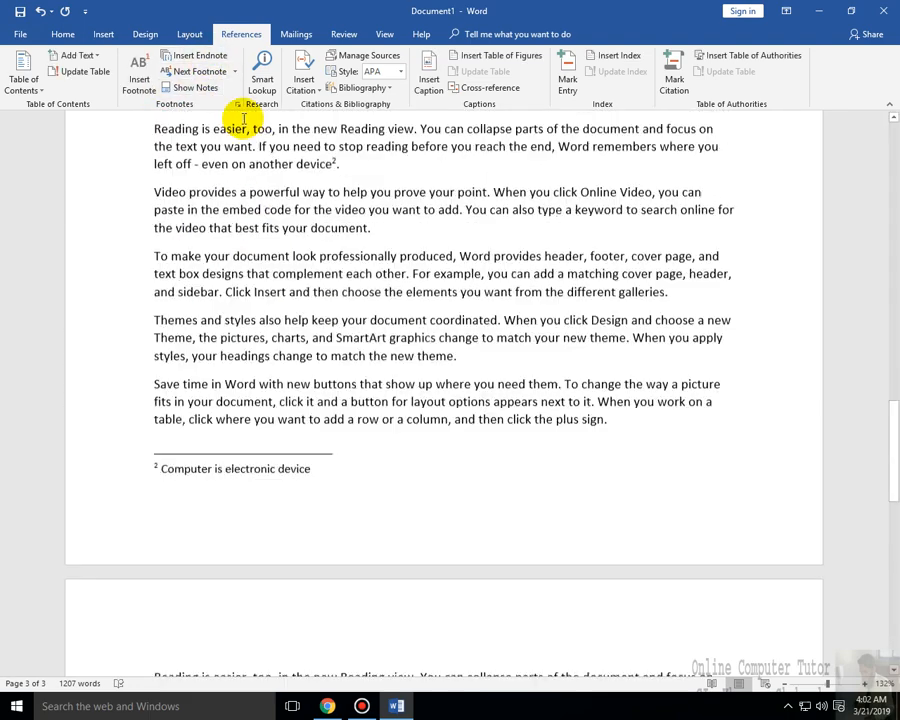
pyautogui.click(227, 78)
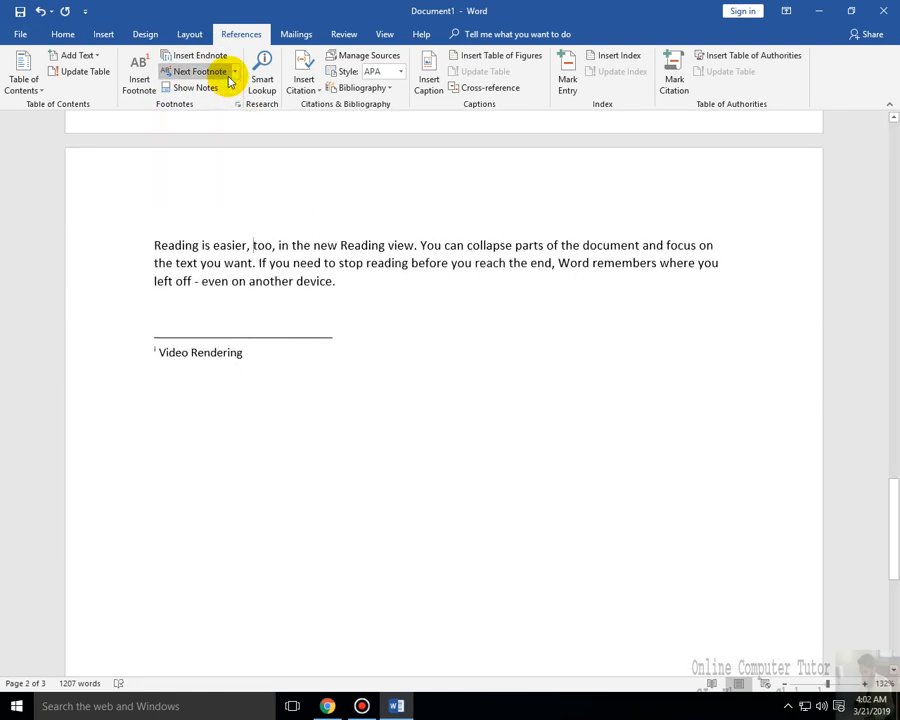
pyautogui.click(235, 72)
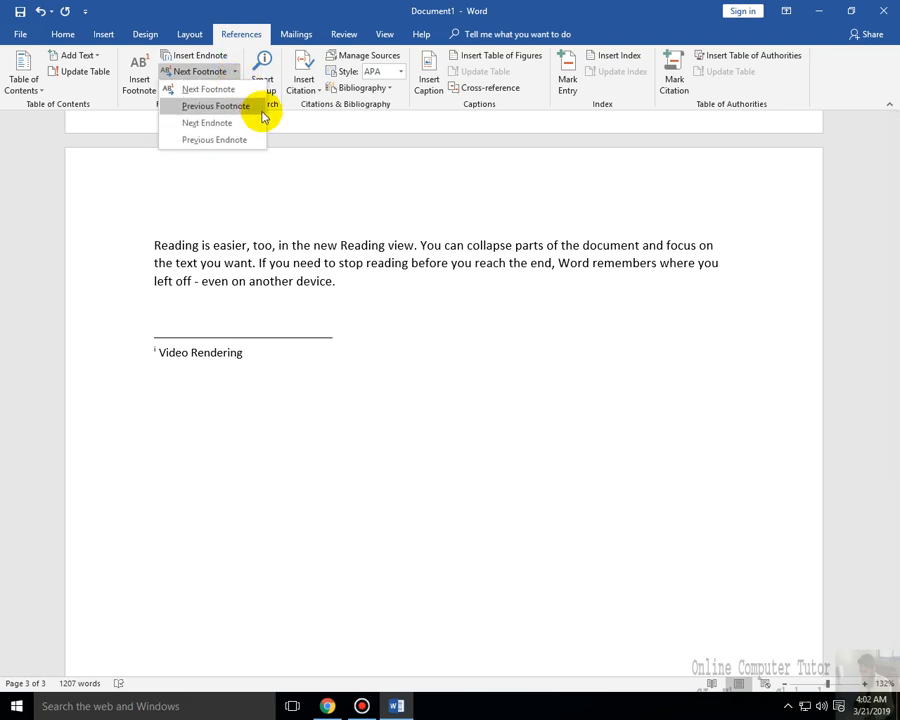
pyautogui.click(262, 107)
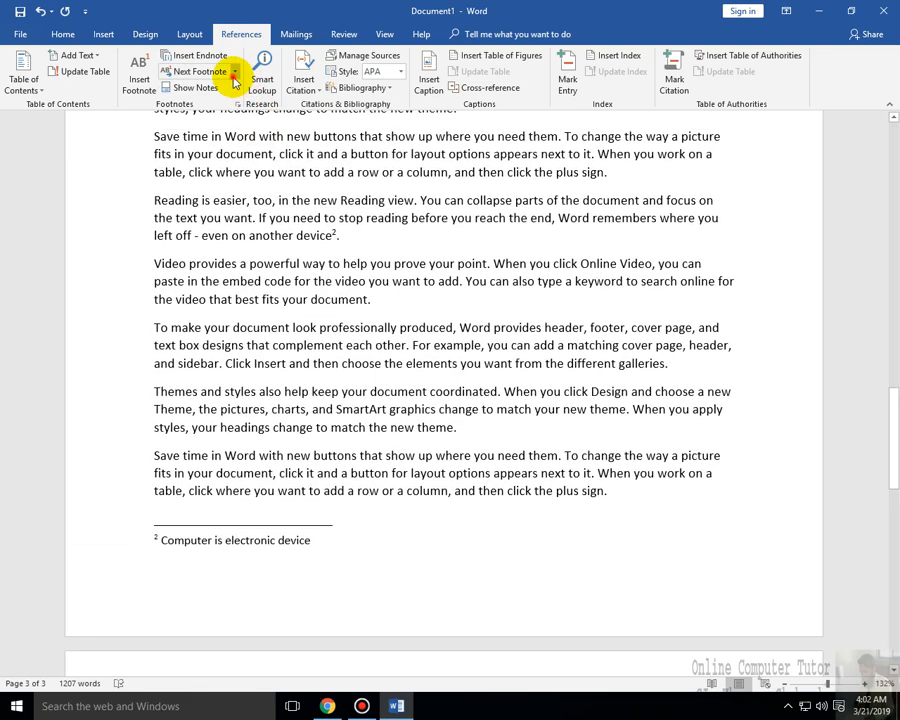
# Step: Try moving to the next endnote, and go to the previous endnote reference
pyautogui.click(235, 76)
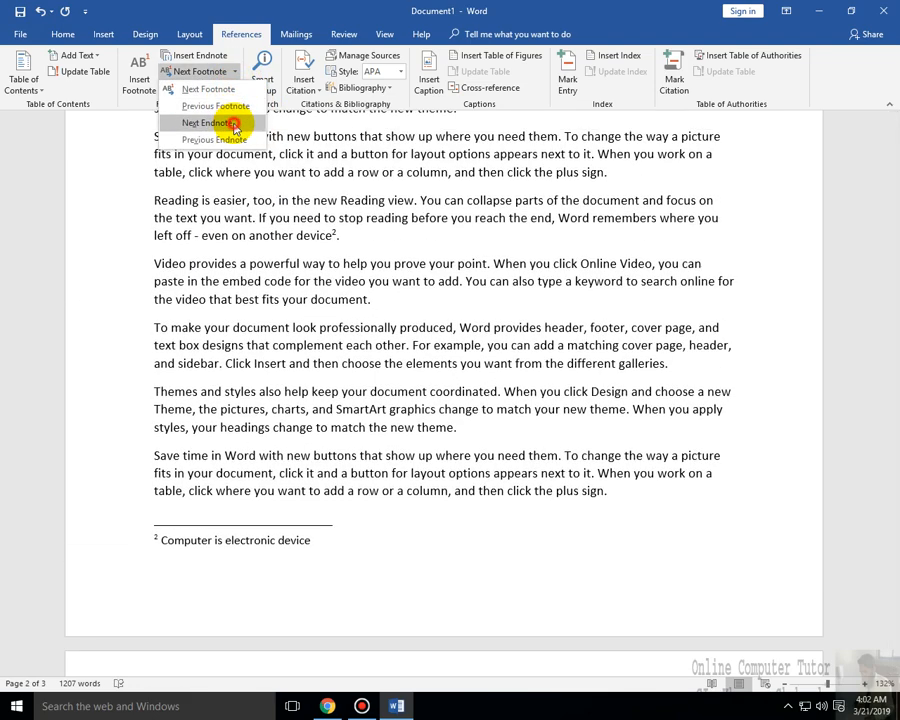
pyautogui.click(236, 124)
pyautogui.click(235, 72)
pyautogui.click(246, 142)
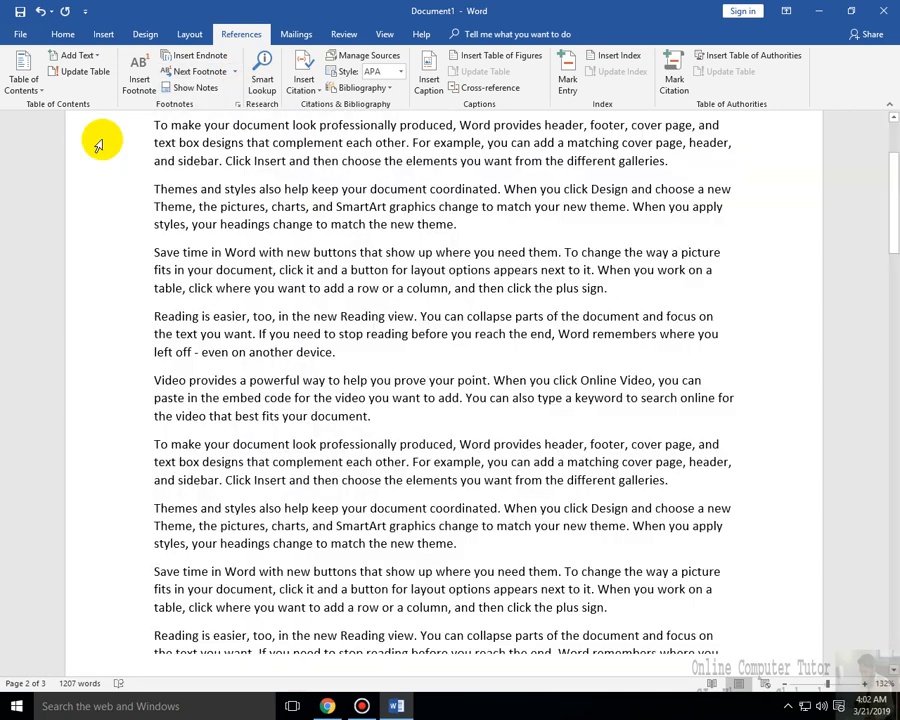